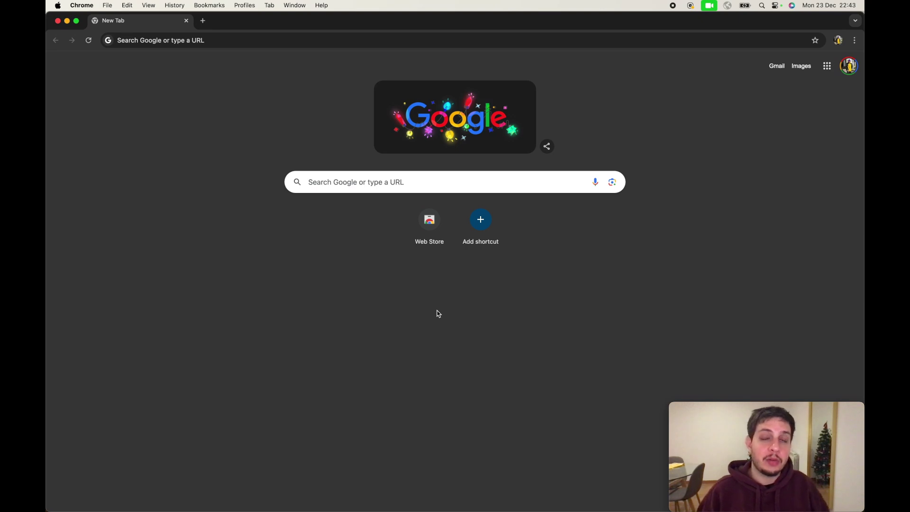
Find 'tweak mock' in the Chrome Web Store and add the tweak extension to Chrome
{"action": "left_click", "coordinate": [238, 40]}
{"action": "type", "text": "tweak"}
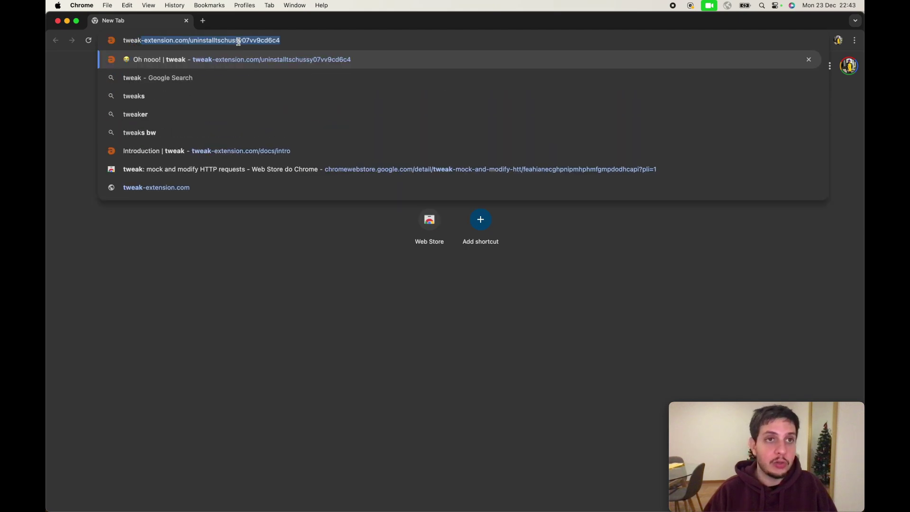
{"action": "key", "text": "BackSpace"}
{"action": "type", "text": "mock"}
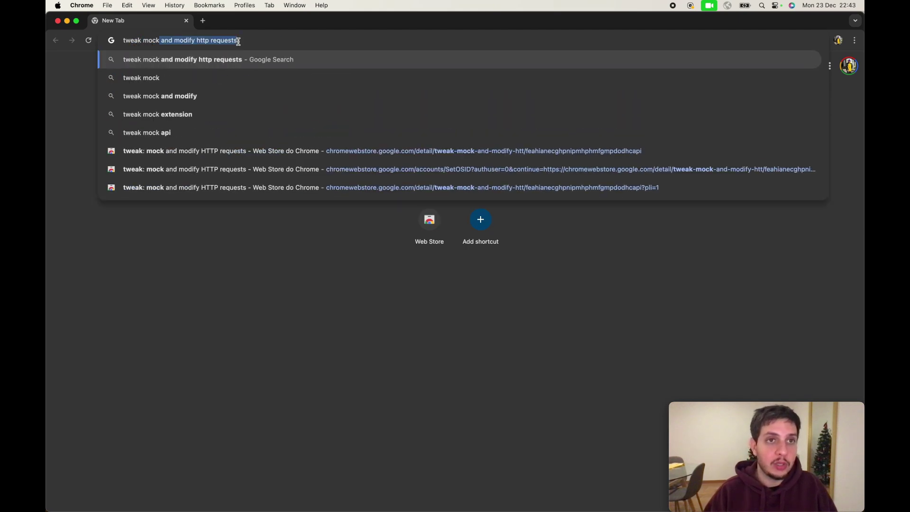
{"action": "key", "text": "BackSpace"}
{"action": "key", "text": "Return"}
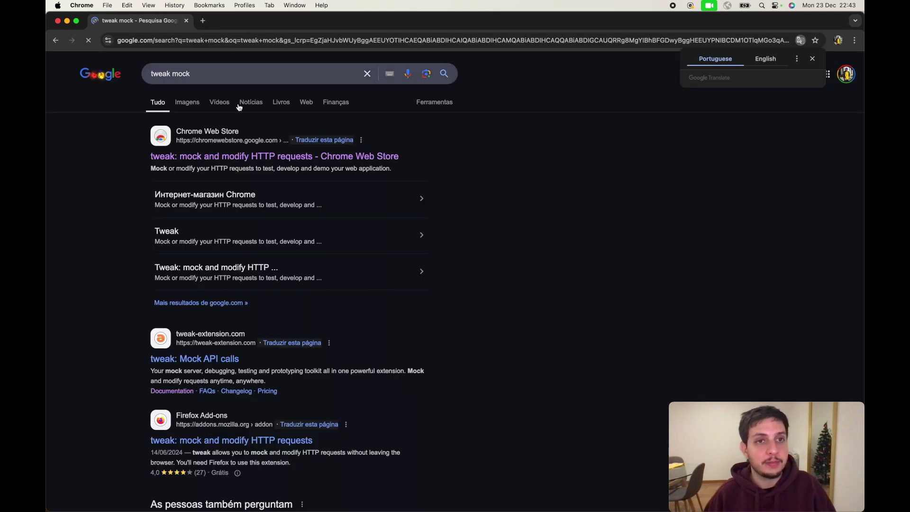
{"action": "left_click", "coordinate": [270, 156]}
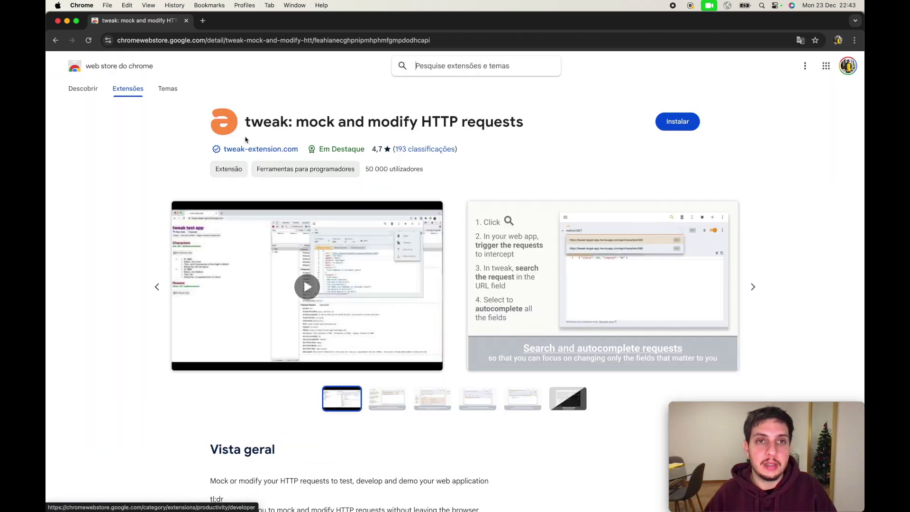
{"action": "left_click", "coordinate": [677, 121]}
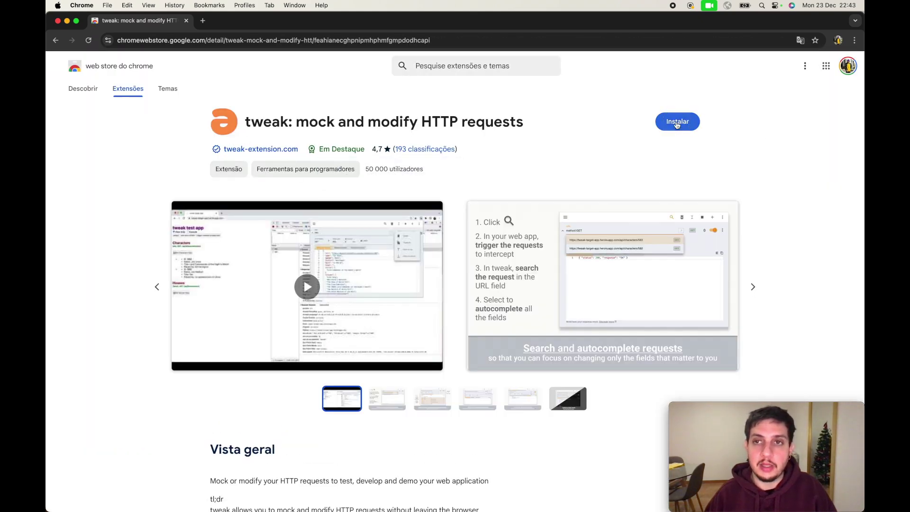
{"action": "left_click", "coordinate": [520, 290]}
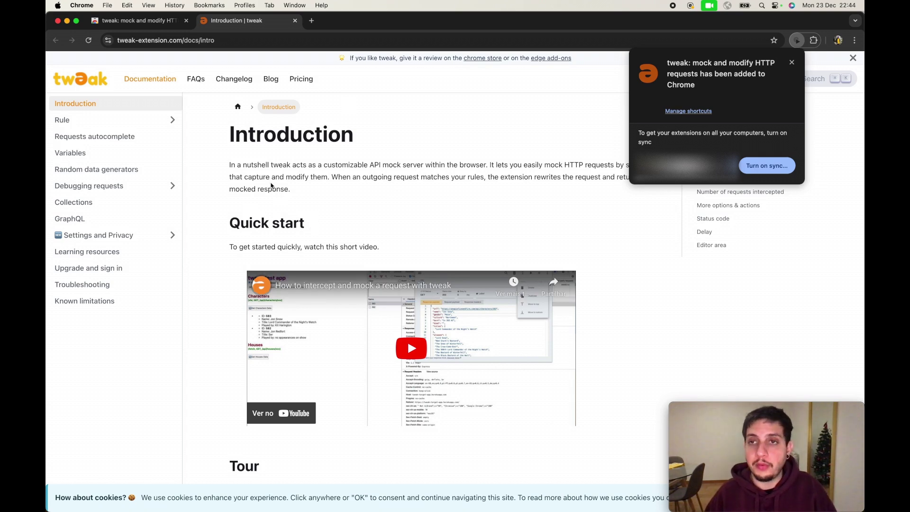
Dismiss the extension-added notice, check the extensions list, and close the tweak docs tab
{"action": "left_click", "coordinate": [790, 64]}
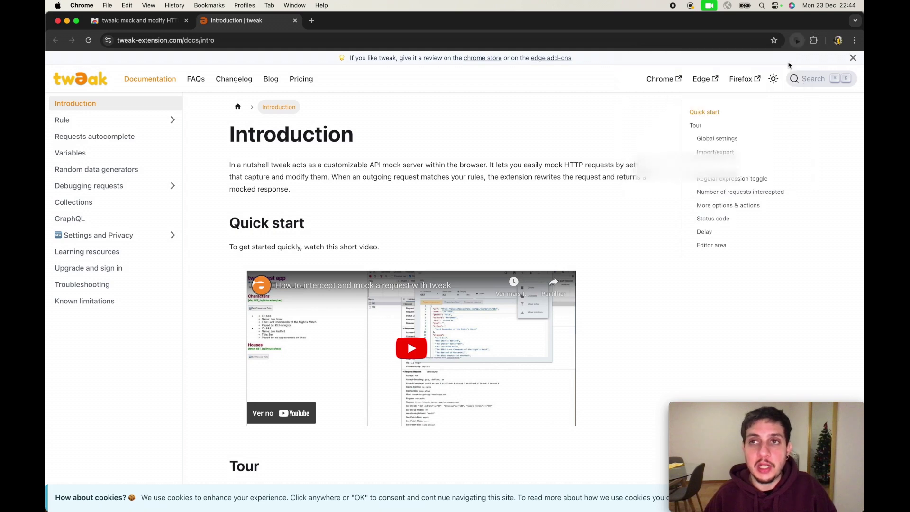
{"action": "left_click", "coordinate": [814, 43]}
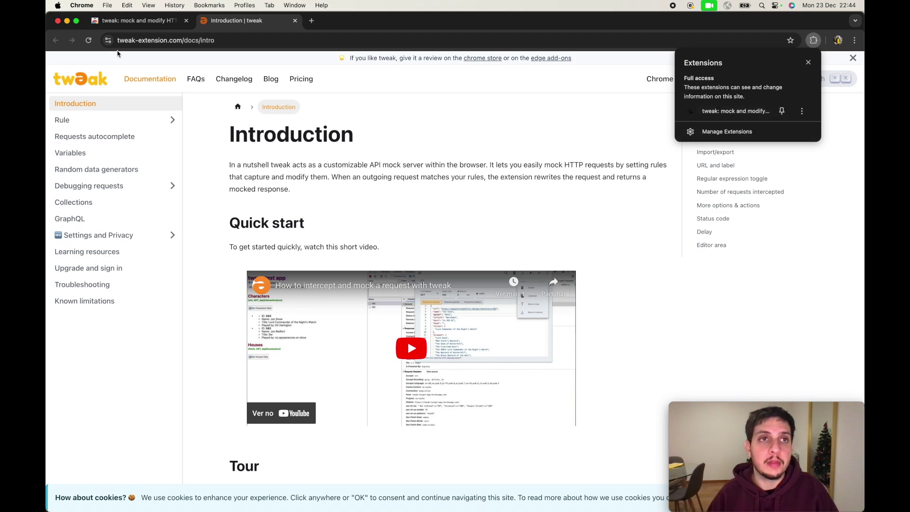
{"action": "left_click", "coordinate": [126, 21]}
{"action": "left_click", "coordinate": [295, 20]}
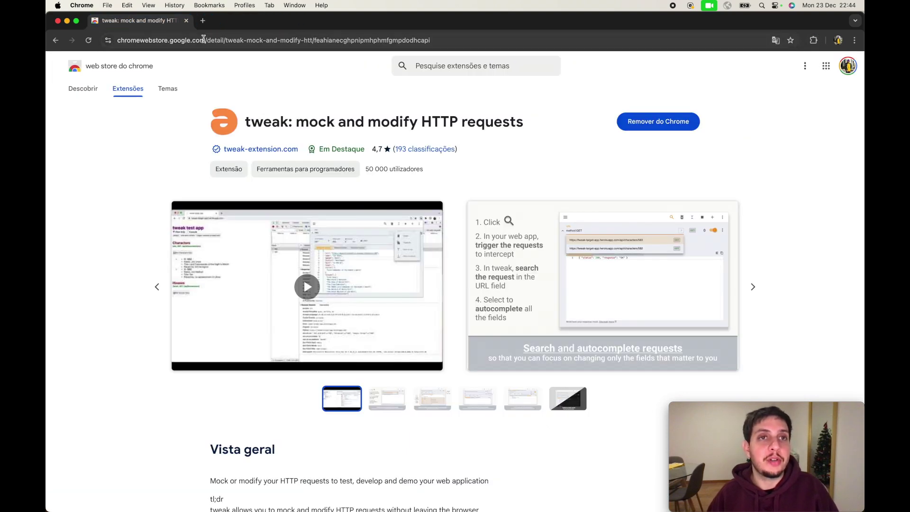
{"action": "left_click", "coordinate": [203, 39]}
Search 'pokemon api' and open the PokéAPI website
{"action": "type", "text": "pokemon a"}
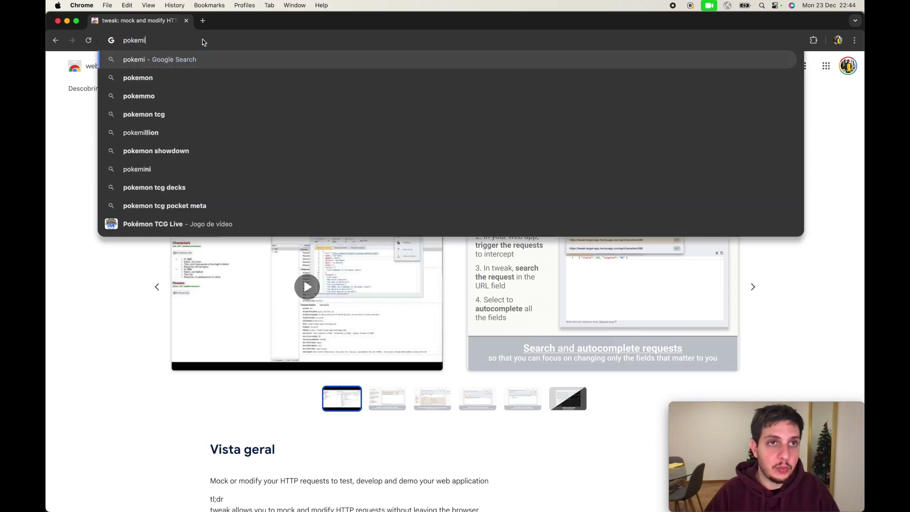
{"action": "type", "text": "pi"}
{"action": "key", "text": "Return"}
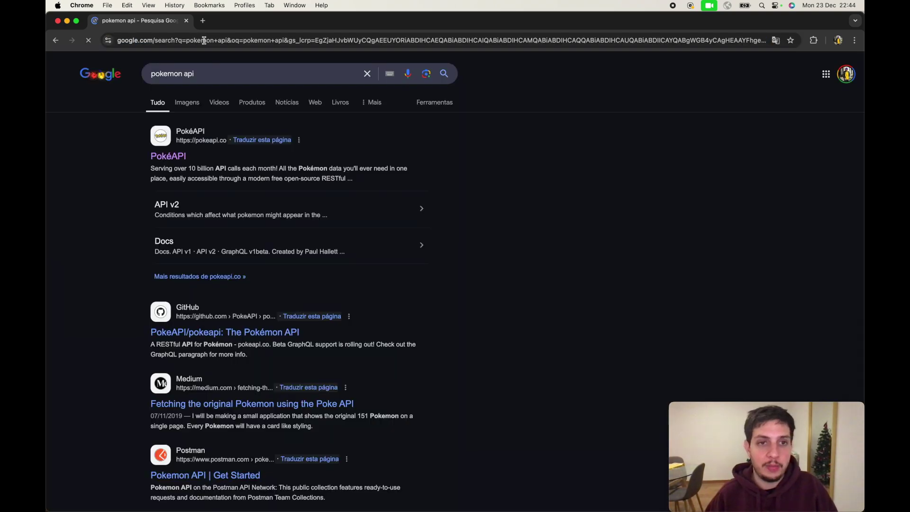
{"action": "left_click", "coordinate": [173, 157]}
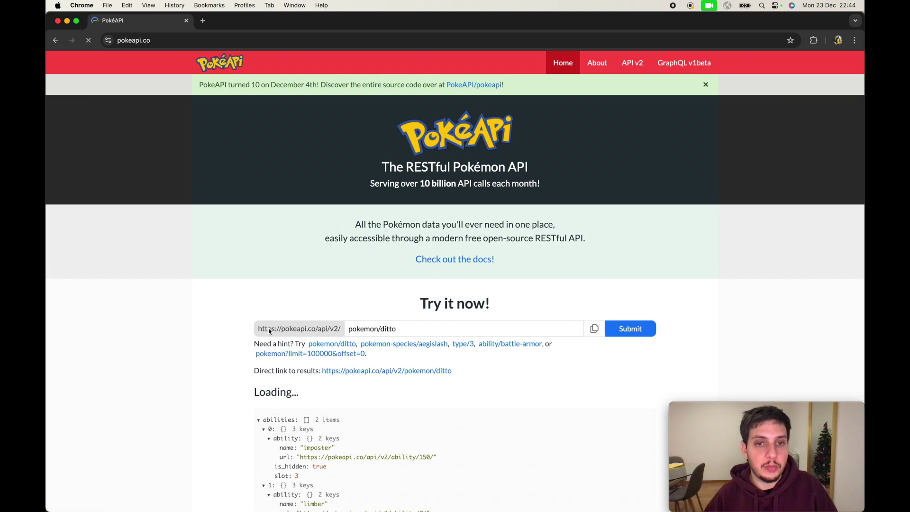
{"action": "scroll", "coordinate": [269, 331], "scroll_direction": "down", "scroll_amount": 3}
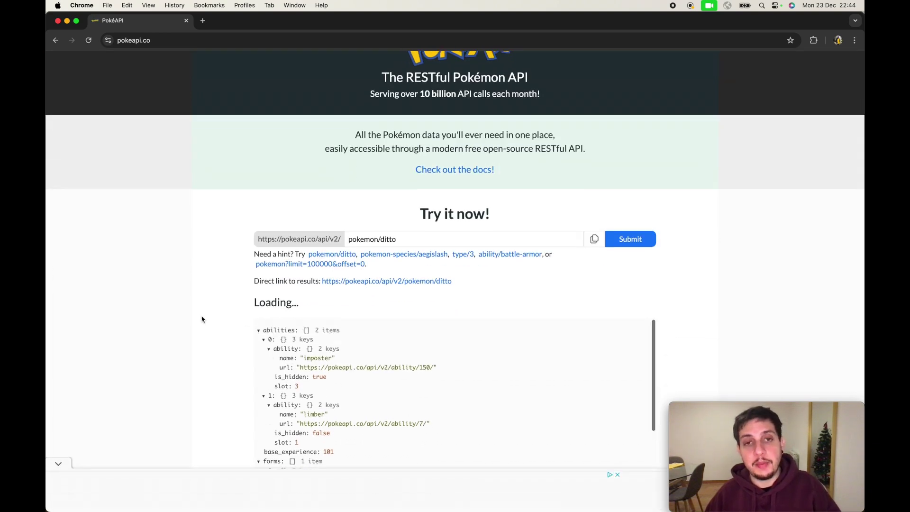
{"action": "scroll", "coordinate": [199, 318], "scroll_direction": "down", "scroll_amount": 2}
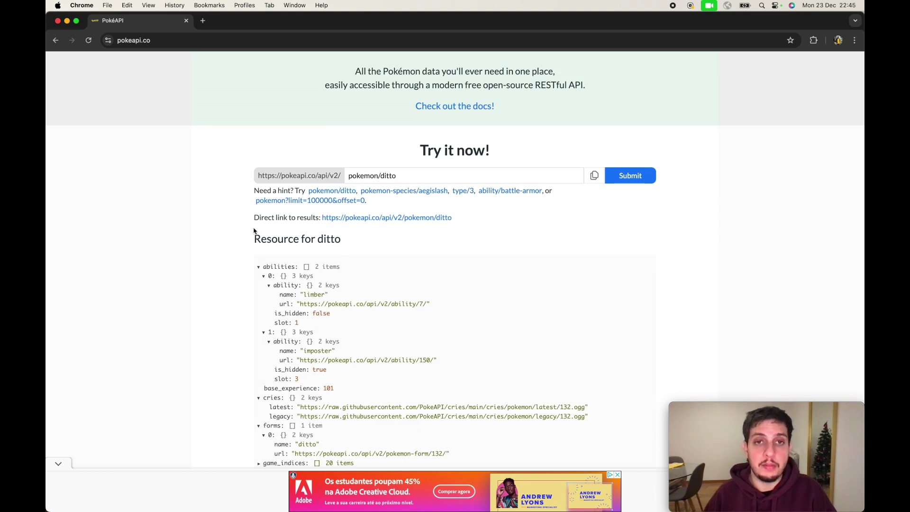
Replace ditto with charmander in the Try it now request and submit it
{"action": "double_click", "coordinate": [387, 176]}
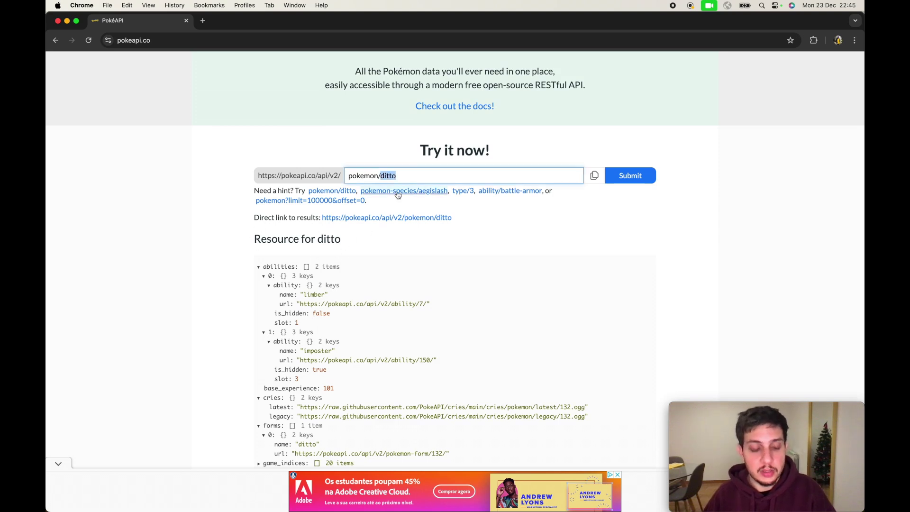
{"action": "type", "text": "cha"}
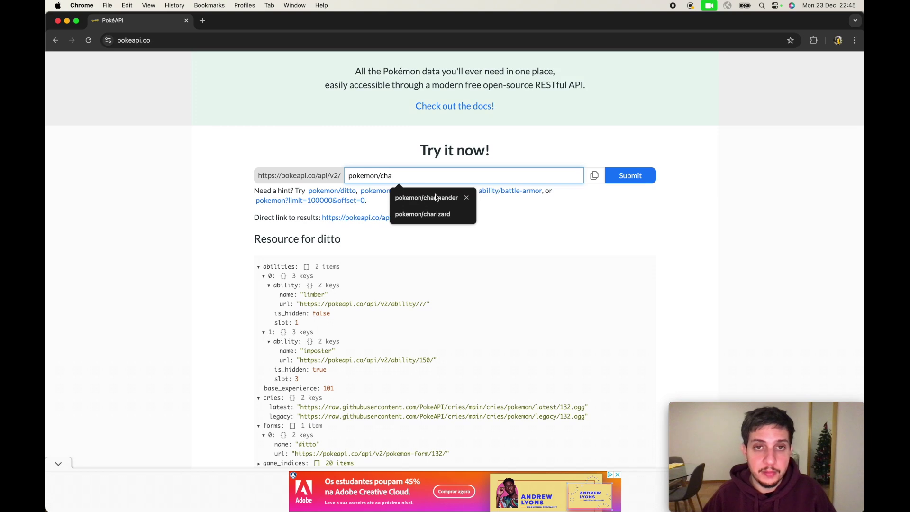
{"action": "type", "text": "r"}
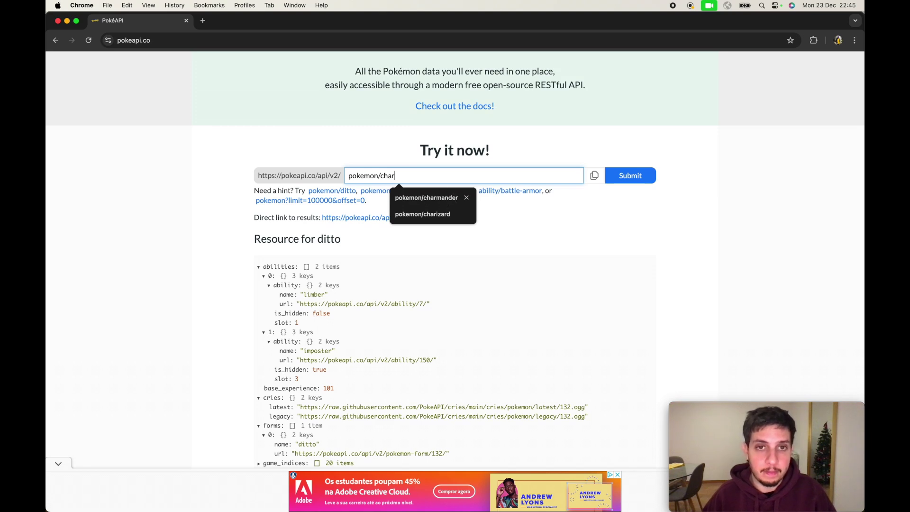
{"action": "type", "text": "mander"}
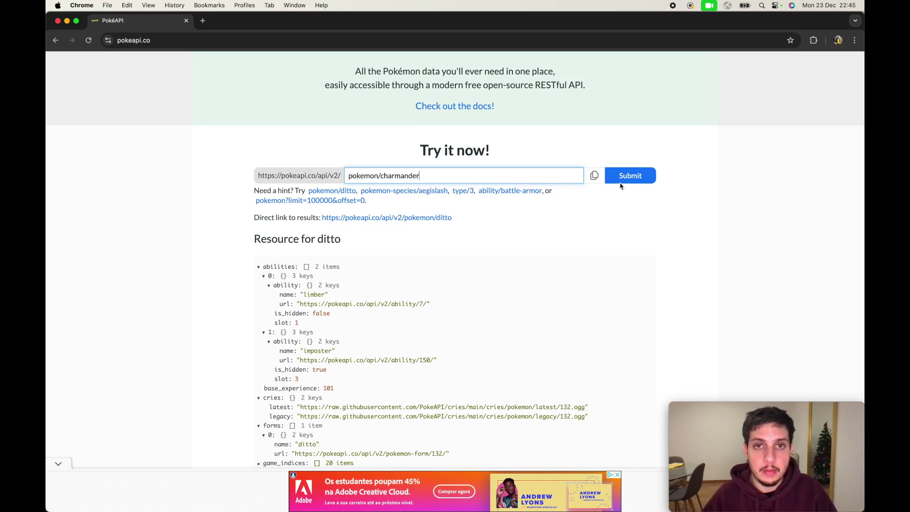
{"action": "left_click", "coordinate": [622, 183]}
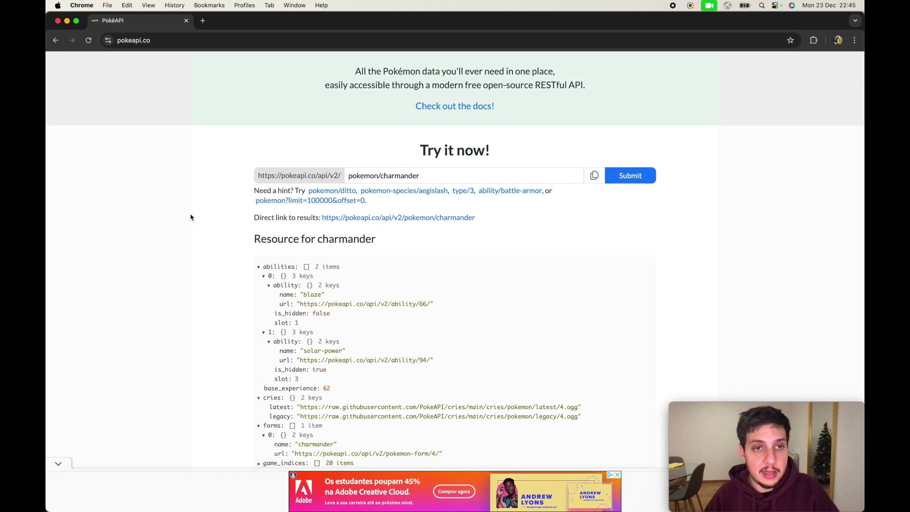
Open DevTools on the PokeAPI page, switch to the Network panel and clear its log
{"action": "right_click", "coordinate": [210, 222]}
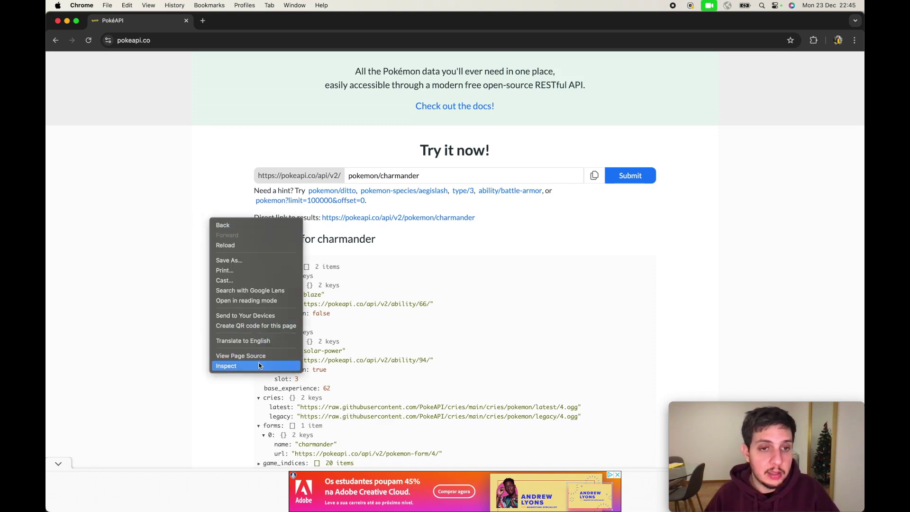
{"action": "left_click", "coordinate": [226, 365]}
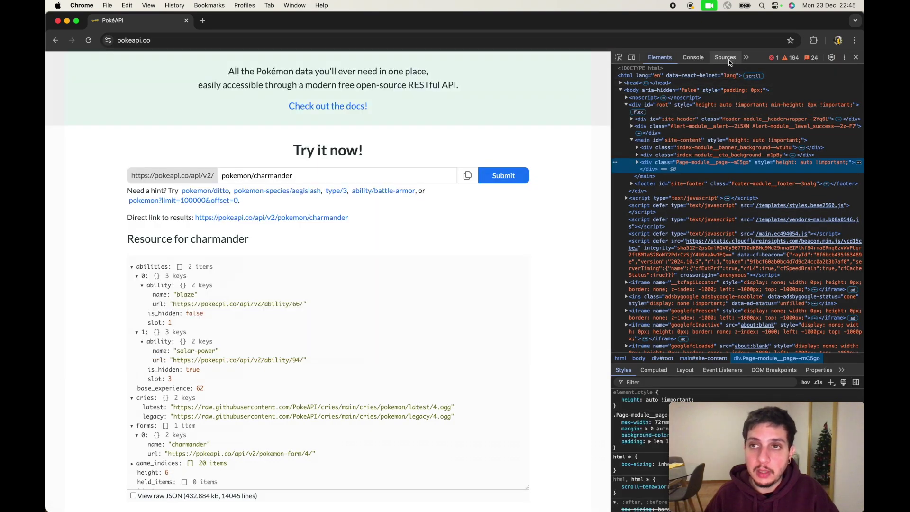
{"action": "left_click", "coordinate": [737, 60]}
{"action": "left_click", "coordinate": [746, 58]}
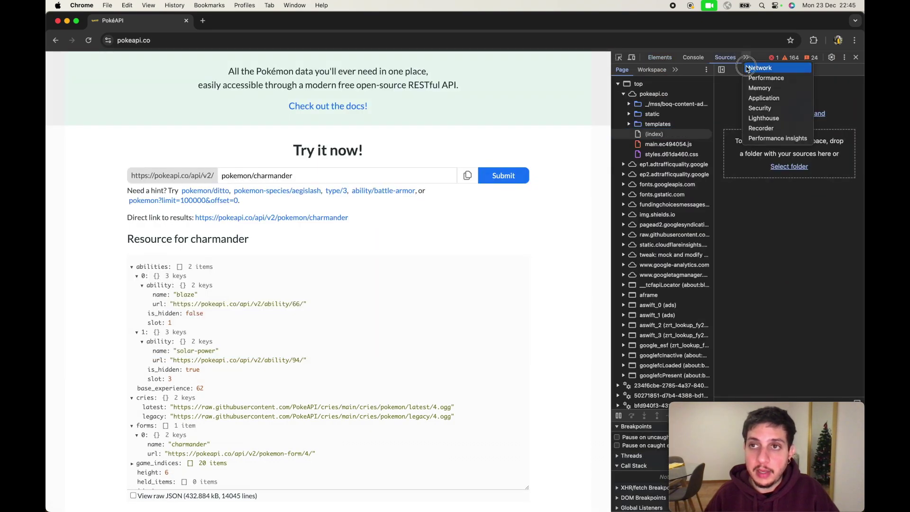
{"action": "left_click", "coordinate": [747, 70]}
{"action": "left_click", "coordinate": [631, 69]}
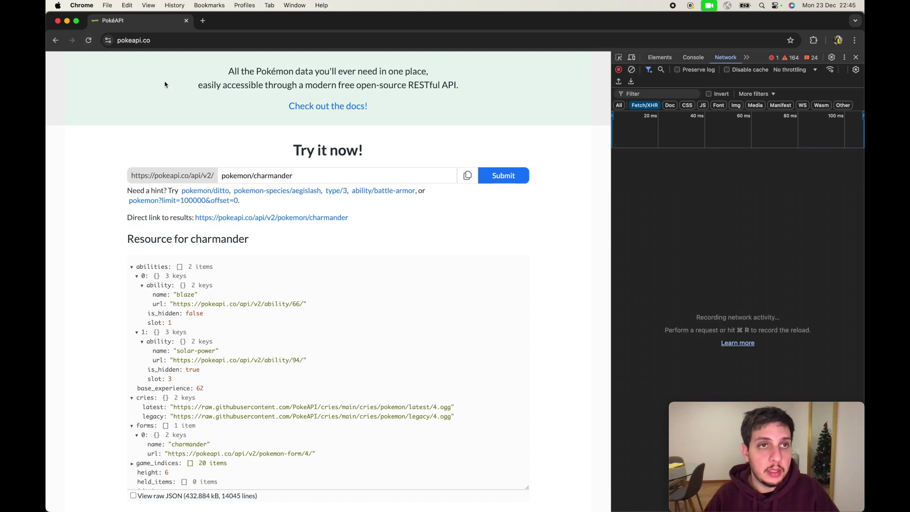
Submit pokemon/charizard and select its Request URL in the Network headers
{"action": "left_click_drag", "start_coordinate": [313, 174], "coordinate": [264, 175]}
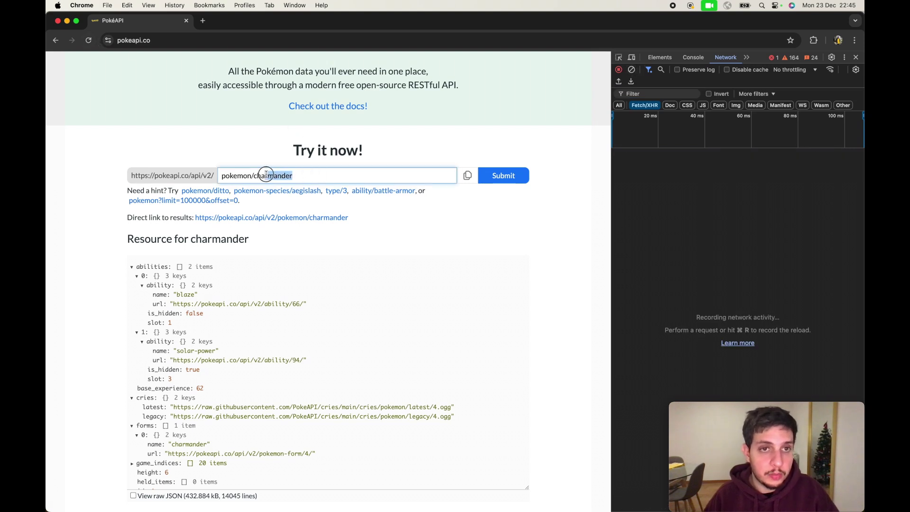
{"action": "type", "text": "ia"}
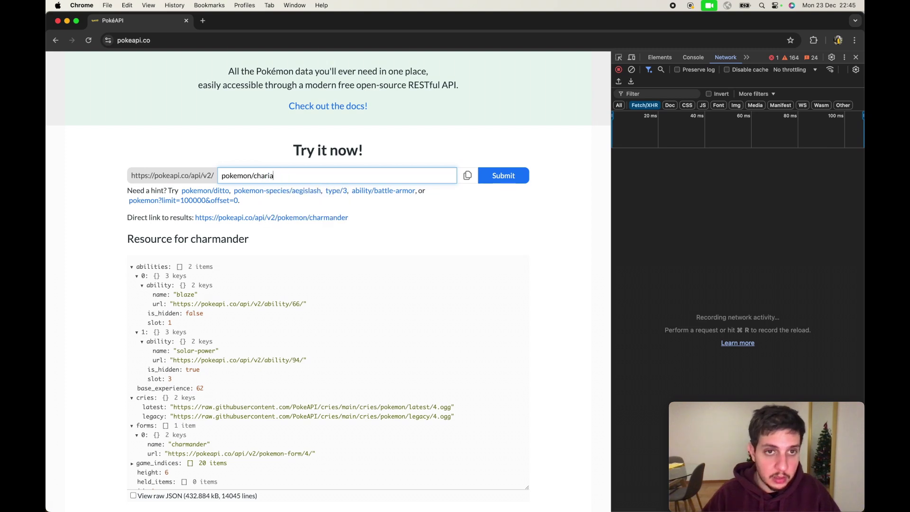
{"action": "key", "text": "BackSpace"}
{"action": "type", "text": "zard"}
{"action": "left_click", "coordinate": [513, 176]}
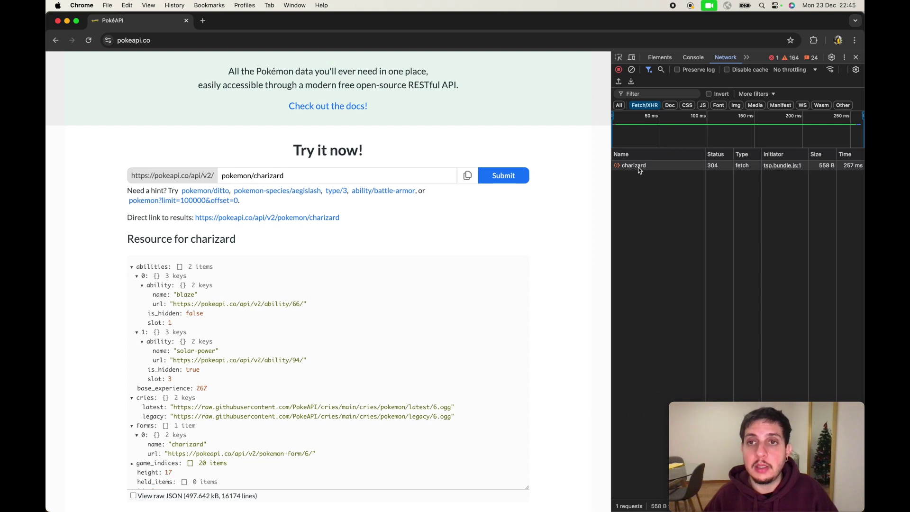
{"action": "left_click", "coordinate": [639, 167]}
{"action": "left_click", "coordinate": [730, 156]}
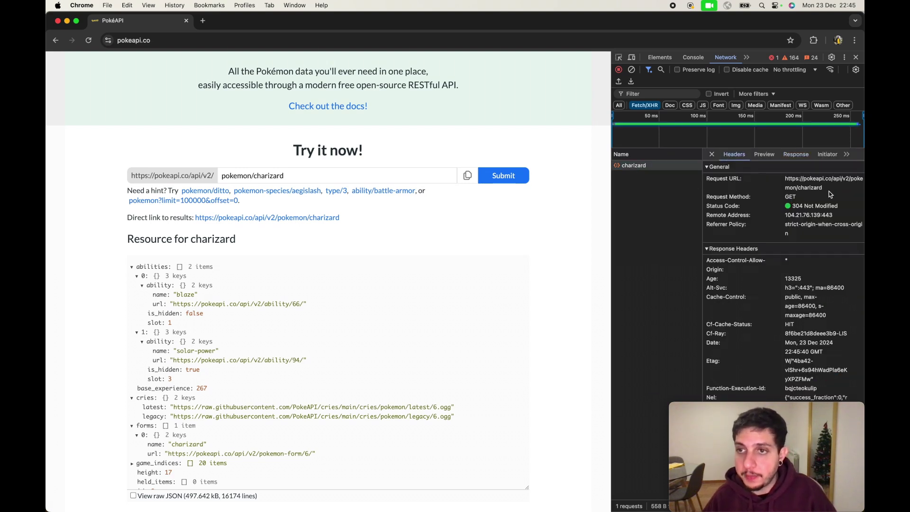
{"action": "triple_click", "coordinate": [782, 181]}
{"action": "key", "text": "super+c"}
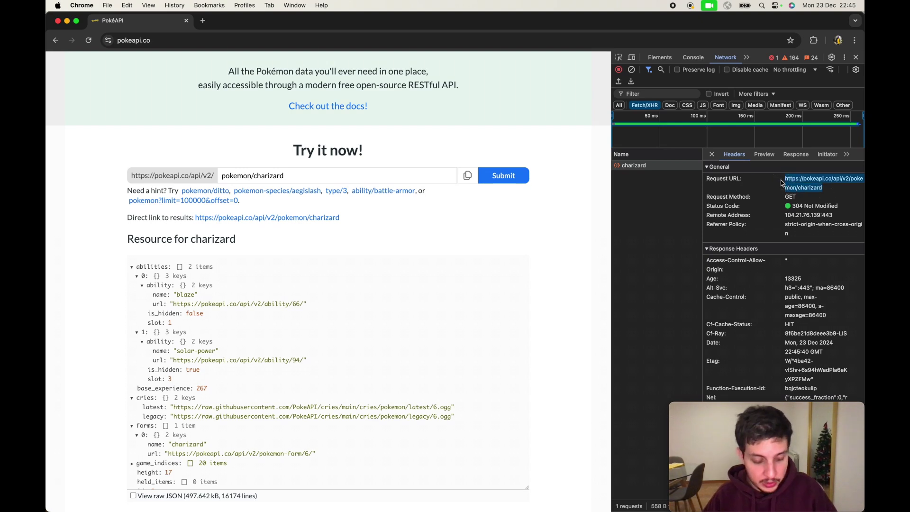
{"action": "left_click", "coordinate": [812, 44]}
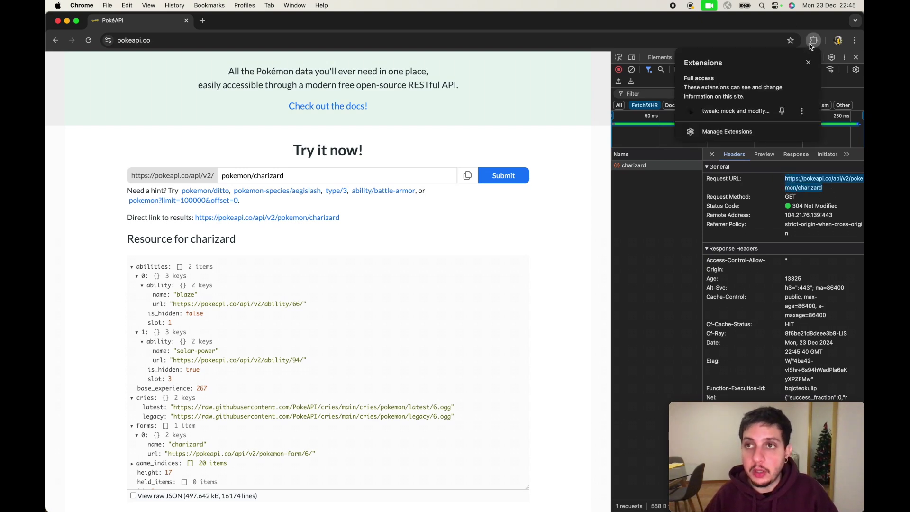
Add a tweak rule for the copied charizard URL with a 5000 ms delay
{"action": "left_click", "coordinate": [733, 111]}
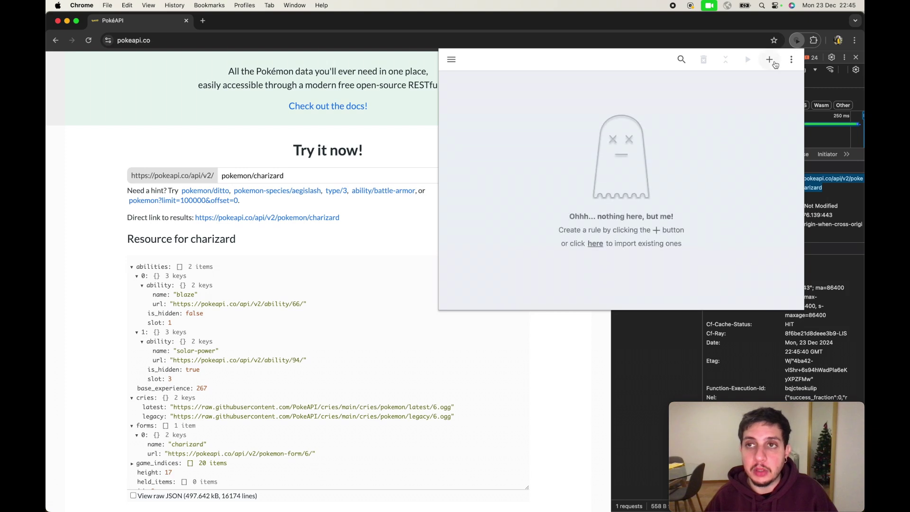
{"action": "left_click", "coordinate": [770, 60]}
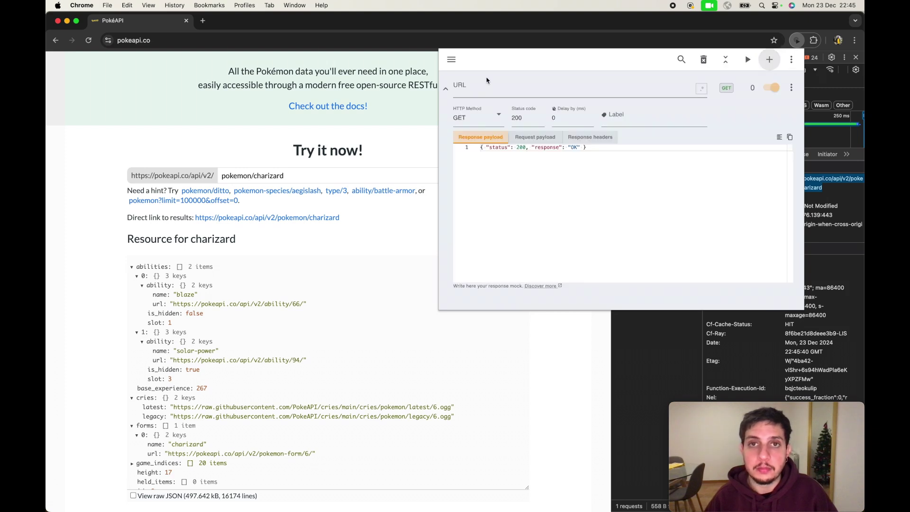
{"action": "key", "text": "super+v"}
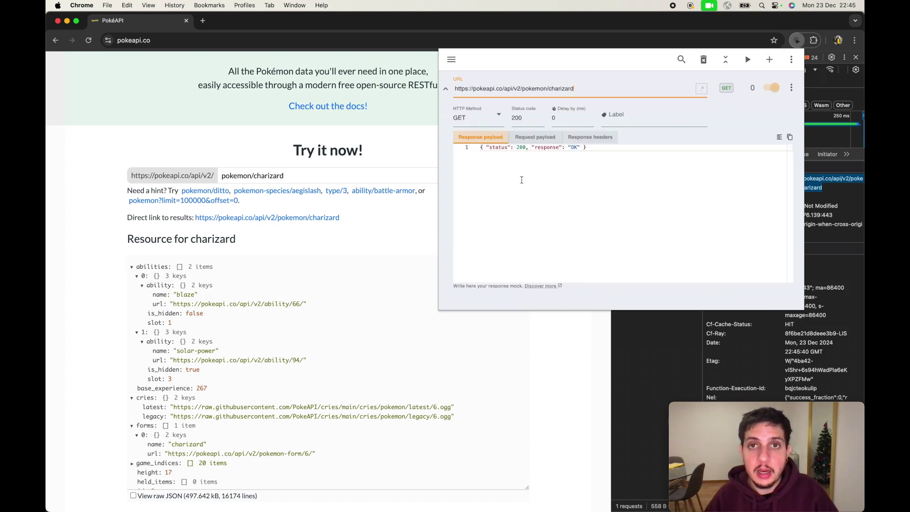
{"action": "left_click", "coordinate": [527, 180]}
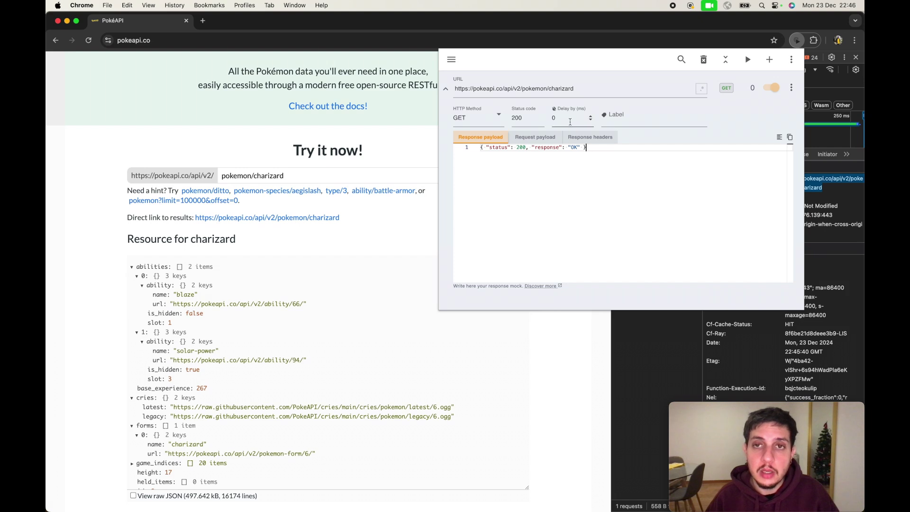
{"action": "left_click", "coordinate": [575, 120]}
{"action": "key", "text": "super+a"}
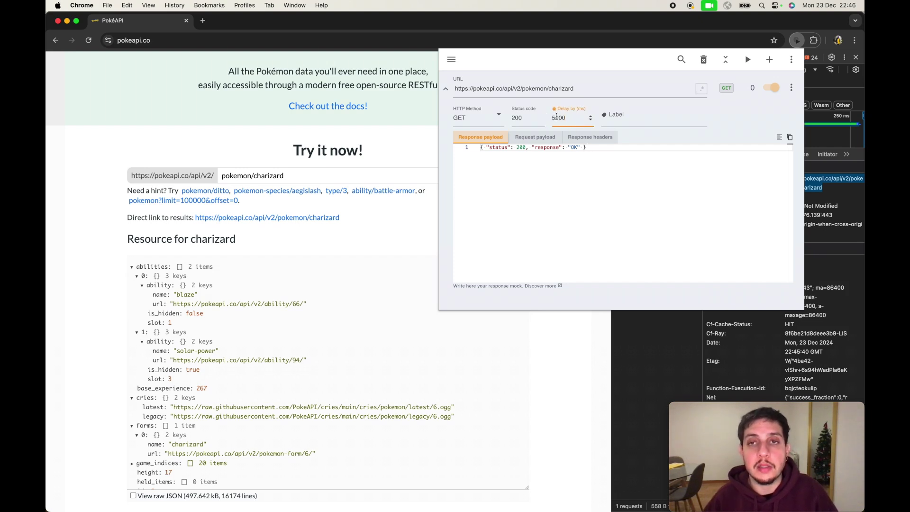
{"action": "left_click", "coordinate": [573, 172]}
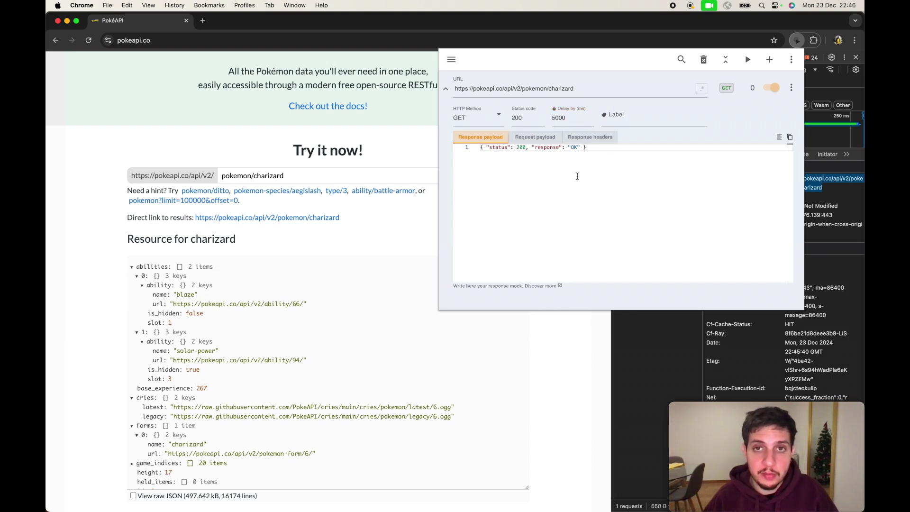
{"action": "left_click", "coordinate": [825, 208]}
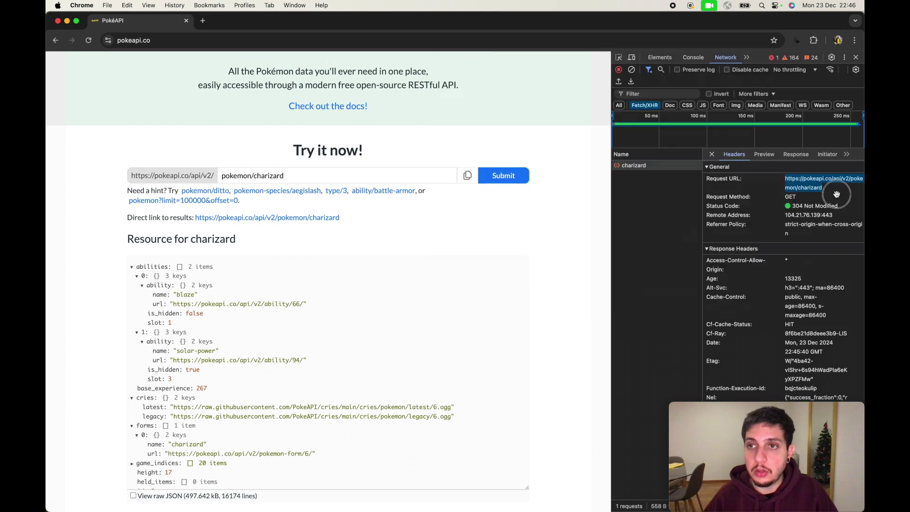
Copy the charizard JSON response from DevTools into the rule's response payload
{"action": "left_click", "coordinate": [797, 155]}
{"action": "left_click", "coordinate": [800, 213]}
{"action": "key", "text": "super+a"}
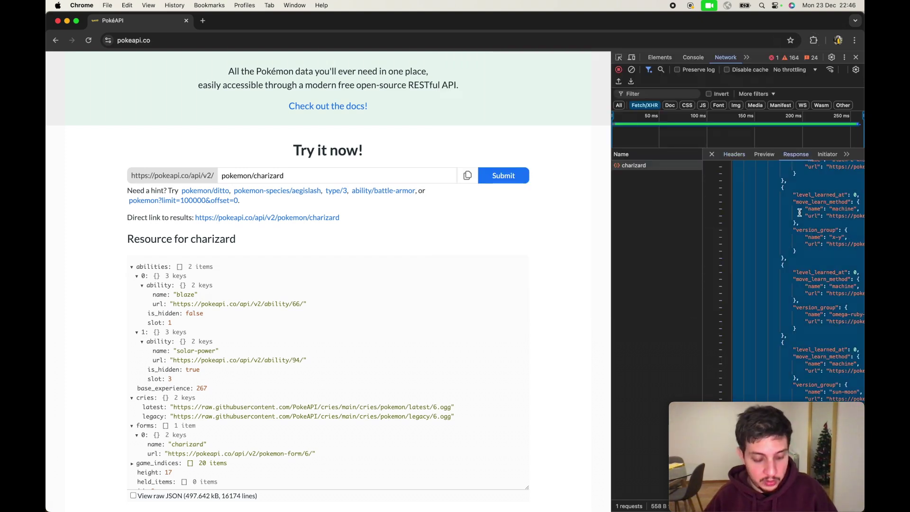
{"action": "left_click", "coordinate": [814, 40]}
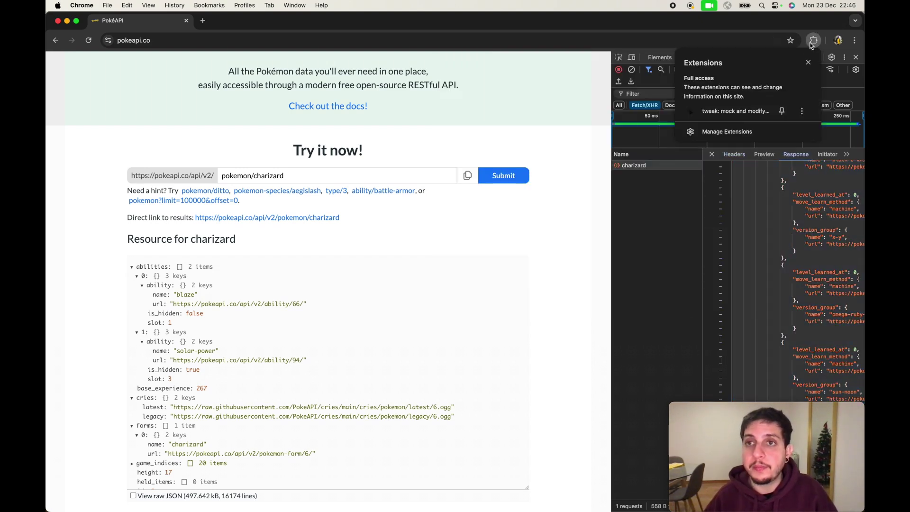
{"action": "left_click", "coordinate": [753, 110]}
{"action": "left_click", "coordinate": [561, 164]}
{"action": "key", "text": "super+a"}
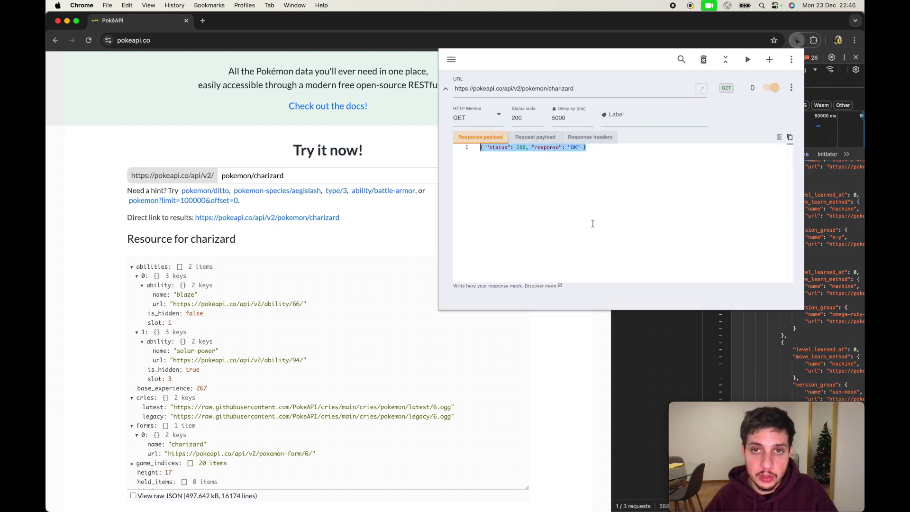
{"action": "key", "text": "super+v"}
{"action": "left_click_drag", "start_coordinate": [790, 278], "coordinate": [790, 145]}
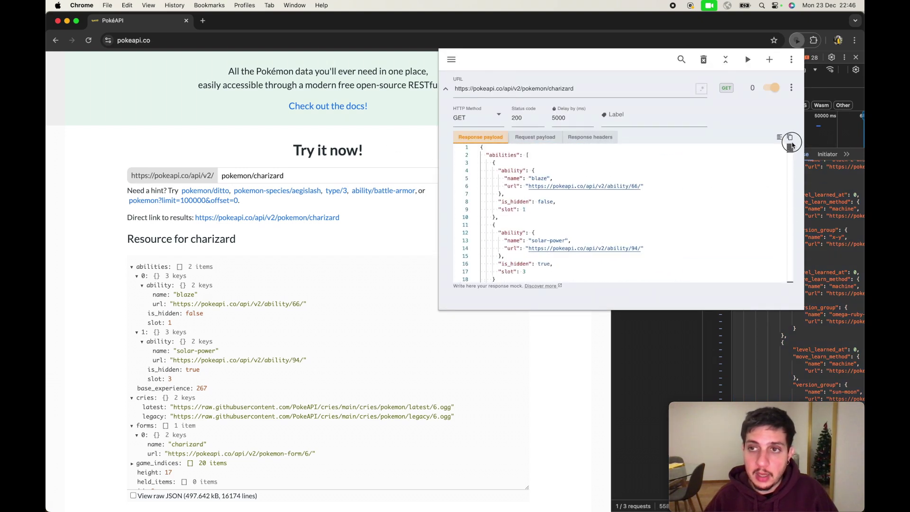
Fold the abilities, cries, forms, game_indices, moves, species, sprites, stats and types blocks in the payload
{"action": "left_click", "coordinate": [475, 155]}
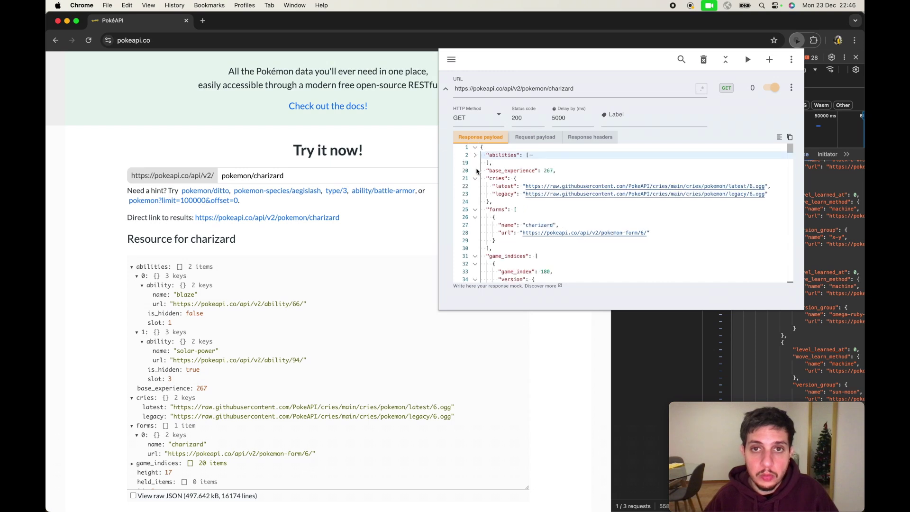
{"action": "left_click", "coordinate": [475, 179]}
{"action": "left_click", "coordinate": [475, 194]}
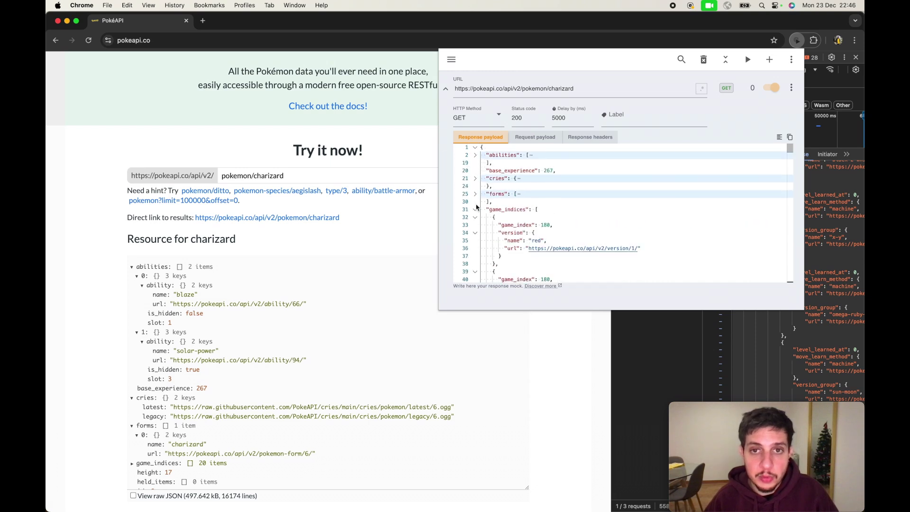
{"action": "left_click", "coordinate": [475, 210]}
{"action": "left_click", "coordinate": [475, 264]}
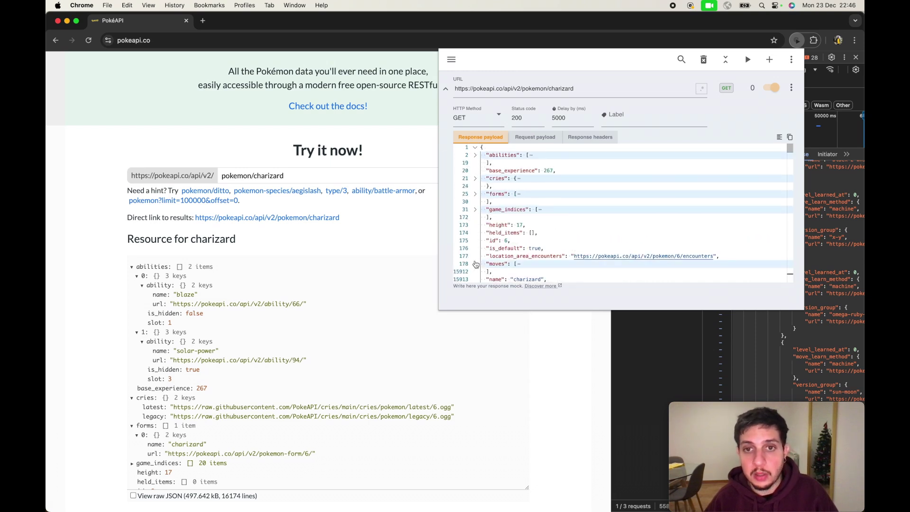
{"action": "scroll", "coordinate": [475, 263], "scroll_direction": "down", "scroll_amount": 2}
{"action": "left_click", "coordinate": [475, 259]}
{"action": "left_click", "coordinate": [475, 274]}
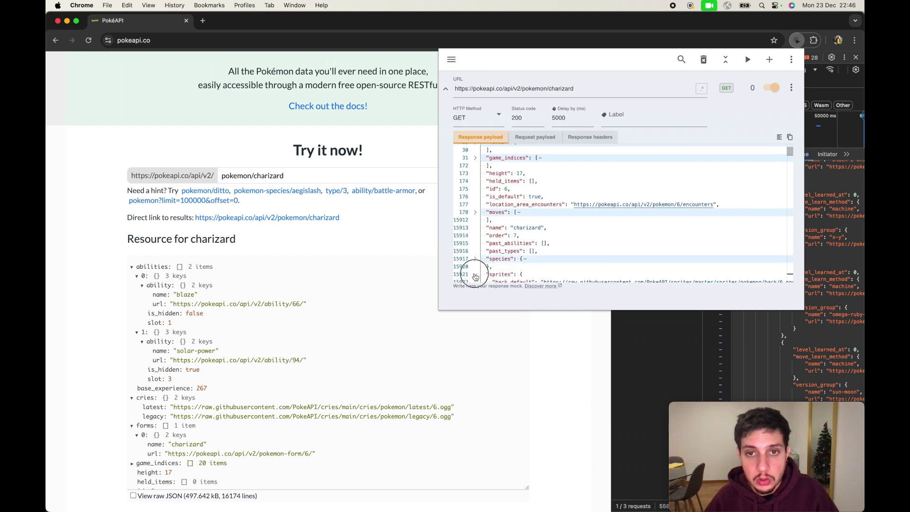
{"action": "scroll", "coordinate": [476, 261], "scroll_direction": "down", "scroll_amount": 2}
{"action": "left_click", "coordinate": [475, 235]}
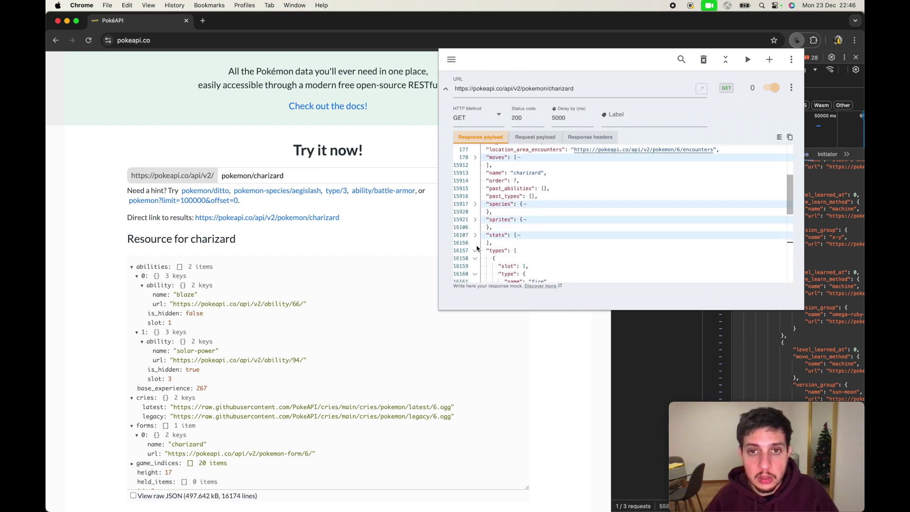
{"action": "left_click", "coordinate": [475, 250]}
{"action": "scroll", "coordinate": [562, 214], "scroll_direction": "up", "scroll_amount": 2}
{"action": "scroll", "coordinate": [561, 214], "scroll_direction": "up", "scroll_amount": 4}
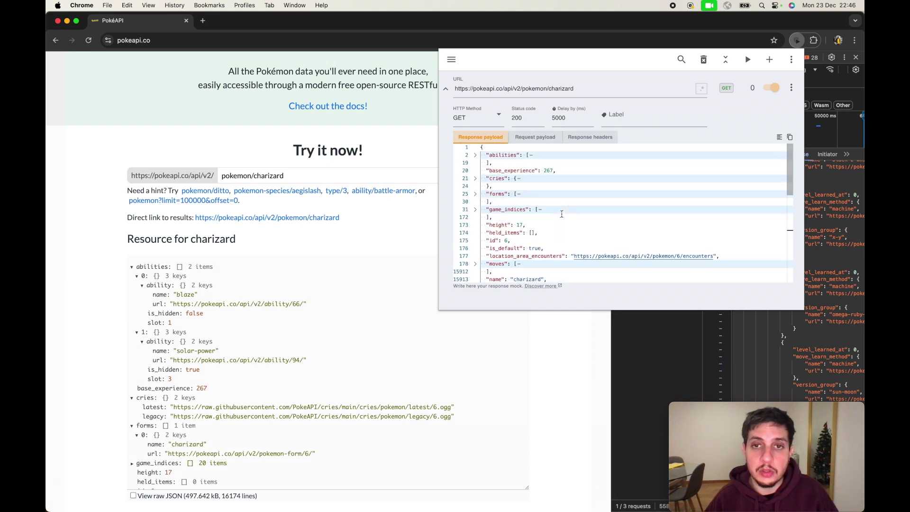
{"action": "scroll", "coordinate": [499, 233], "scroll_direction": "down", "scroll_amount": 4}
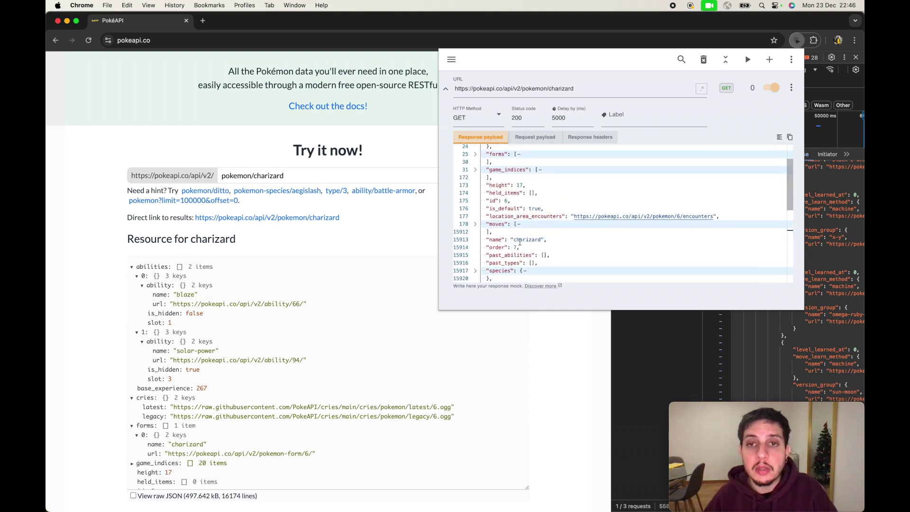
Rename the pokémon to 'big charizard' and add a description 'a cool dragon'
{"action": "left_click", "coordinate": [513, 239]}
{"action": "type", "text": "big"}
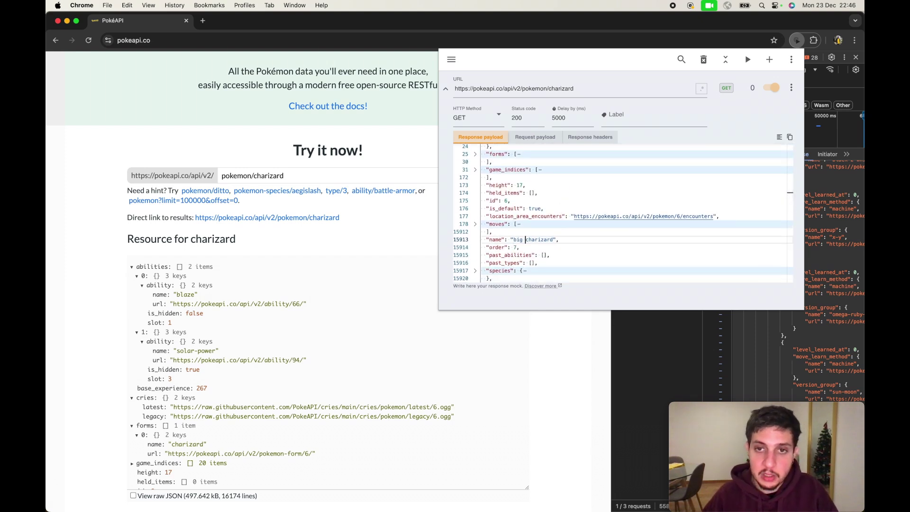
{"action": "key", "text": "End"}
{"action": "key", "text": "Return"}
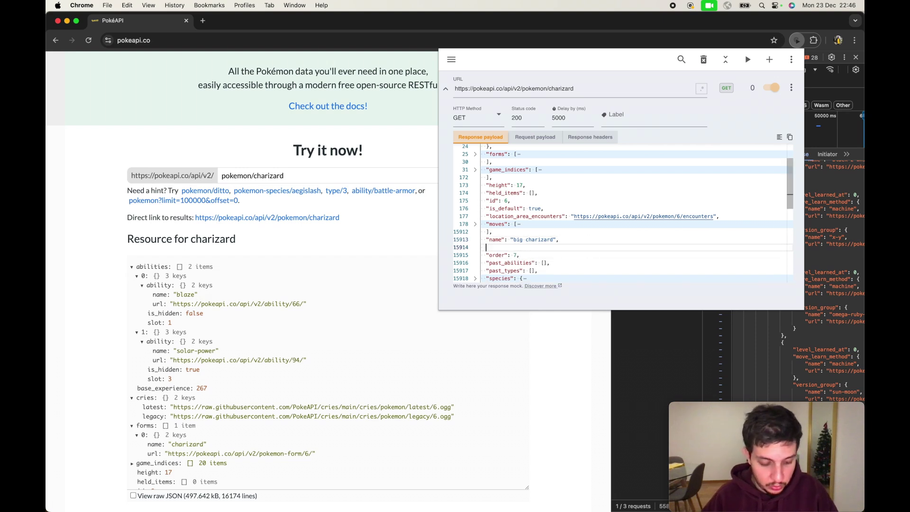
{"action": "type", "text": "\"c"}
{"action": "type", "text": "escription\""}
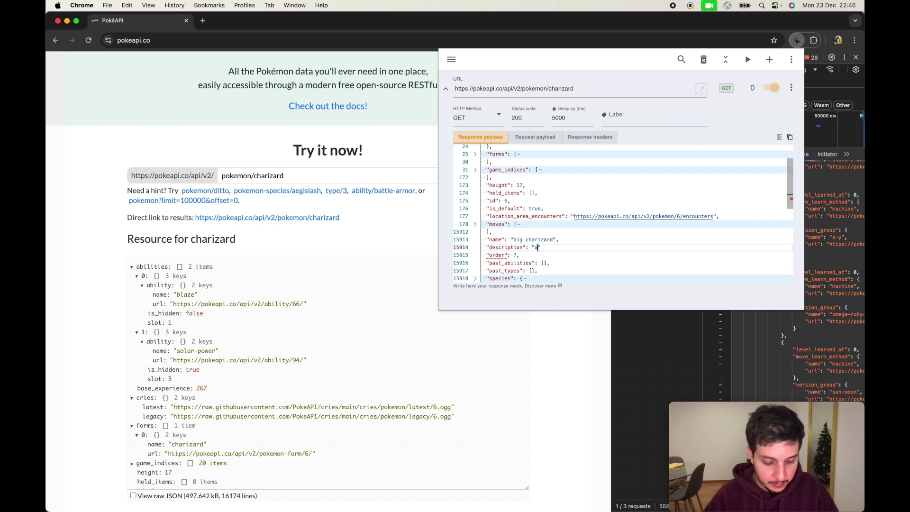
{"action": "type", "text": ": \"a cool dragon"}
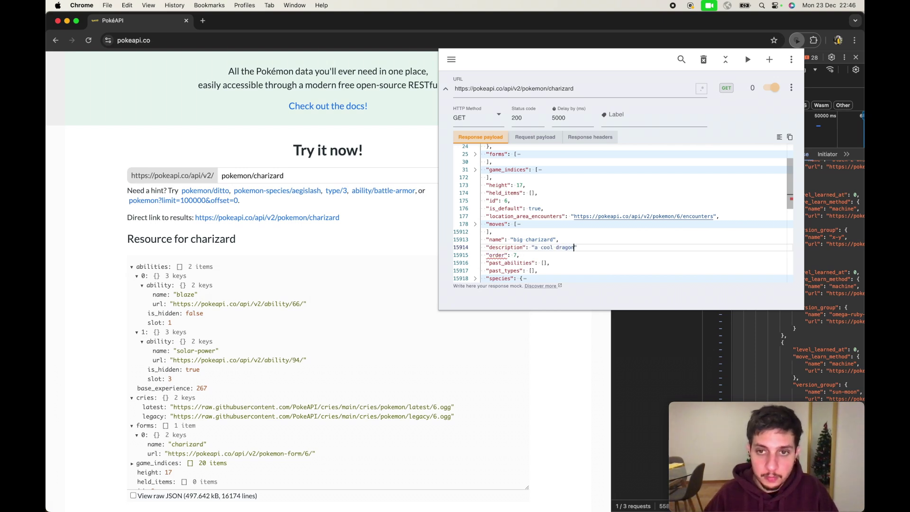
{"action": "type", "text": "\","}
Delete the abilities block from the payload and turn on request interception
{"action": "scroll", "coordinate": [550, 205], "scroll_direction": "up", "scroll_amount": 3}
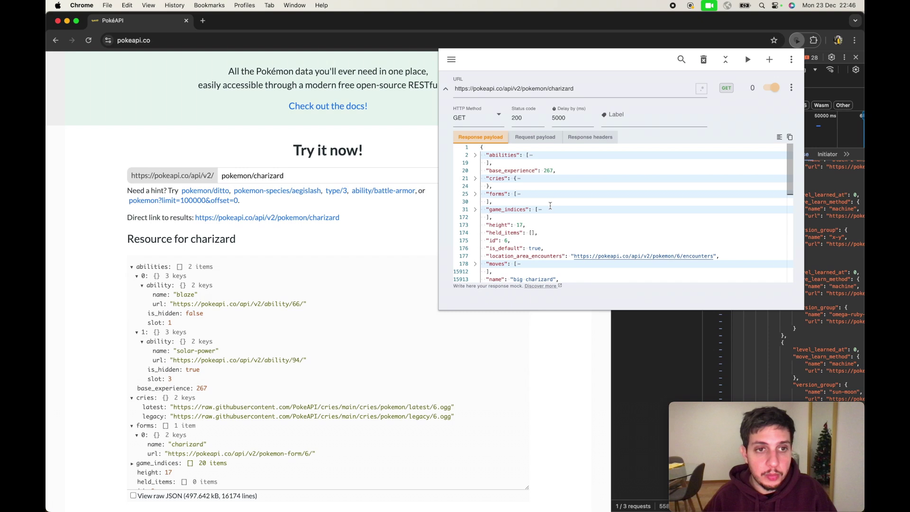
{"action": "left_click", "coordinate": [467, 156]}
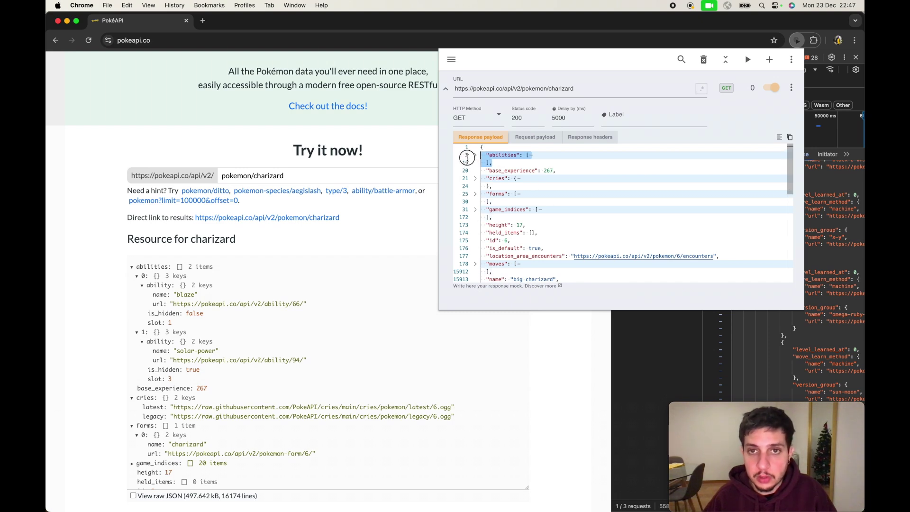
{"action": "key", "text": "BackSpace"}
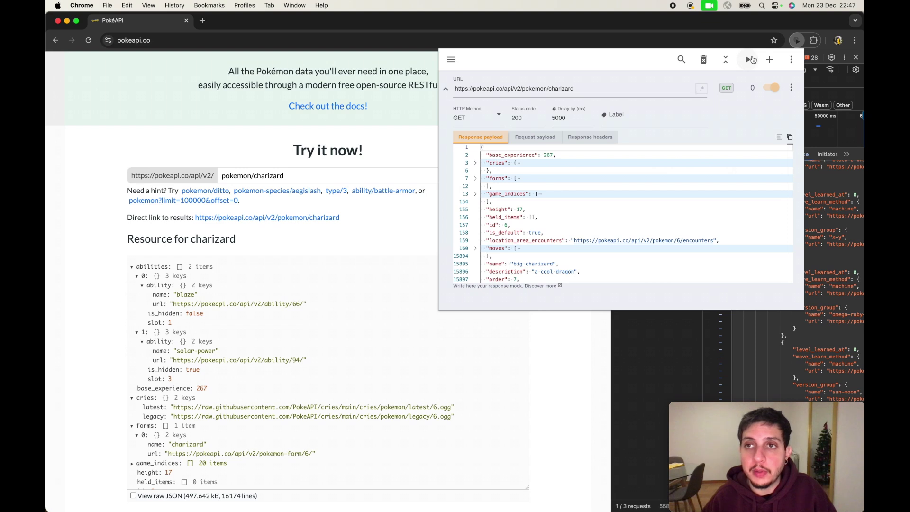
{"action": "left_click", "coordinate": [751, 60]}
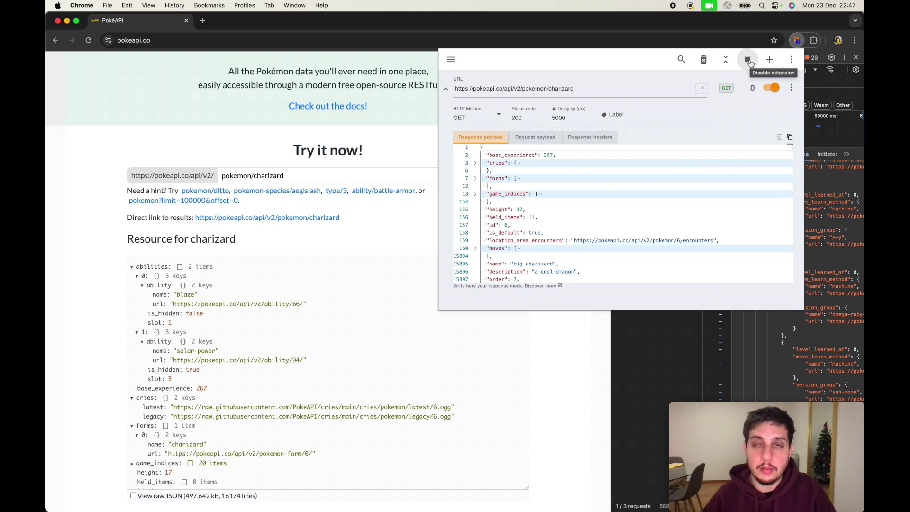
Reload PokeAPI and submit pokemon/charizard to get the mocked big charizard resource
{"action": "left_click", "coordinate": [98, 169]}
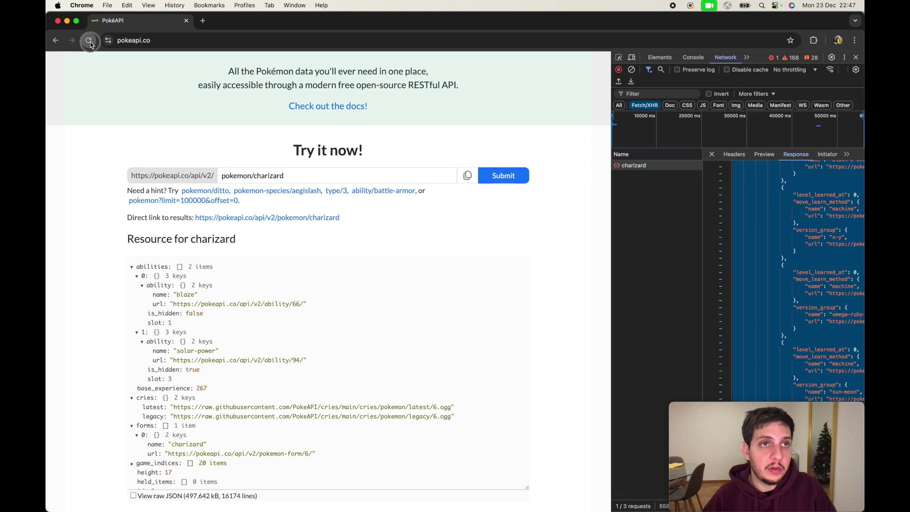
{"action": "left_click", "coordinate": [90, 42]}
{"action": "double_click", "coordinate": [262, 176]}
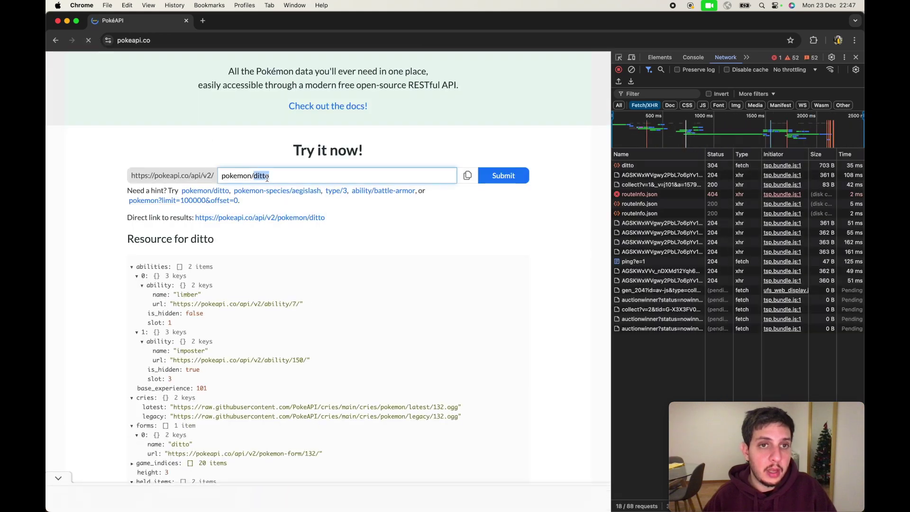
{"action": "type", "text": "chariza"}
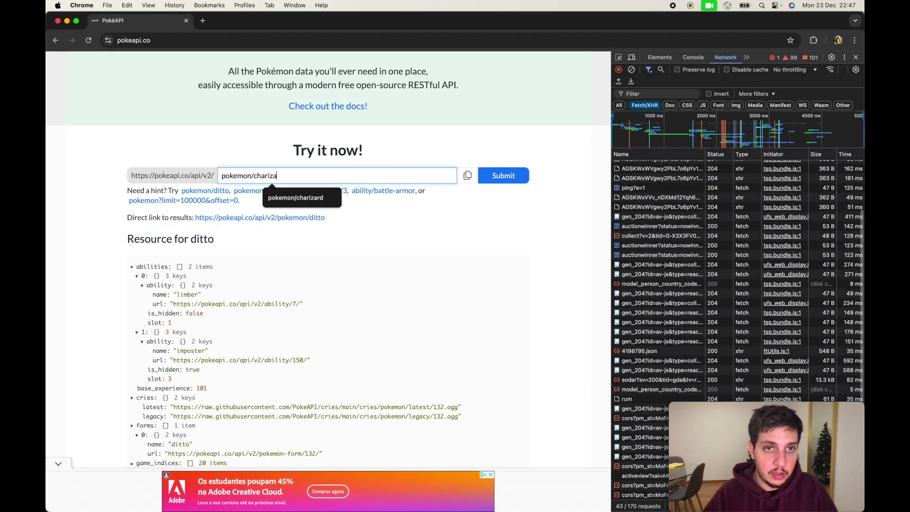
{"action": "type", "text": "rd"}
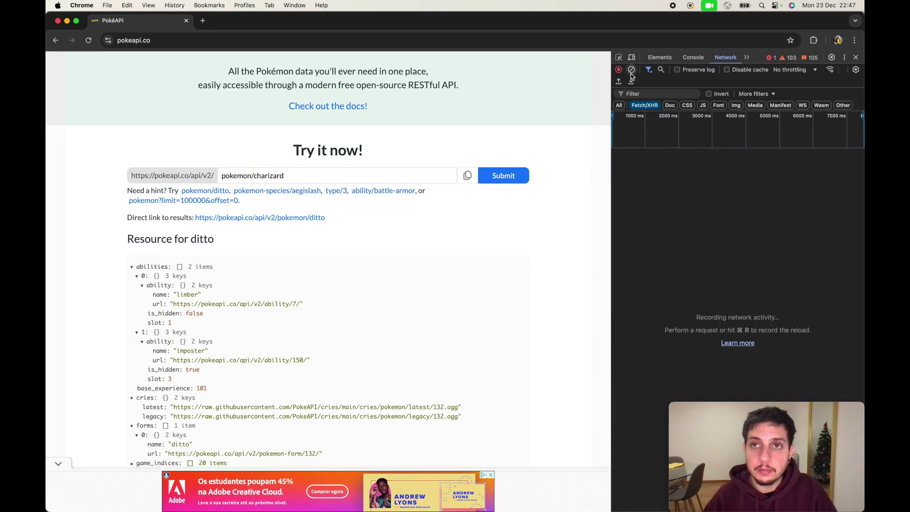
{"action": "left_click", "coordinate": [503, 177]}
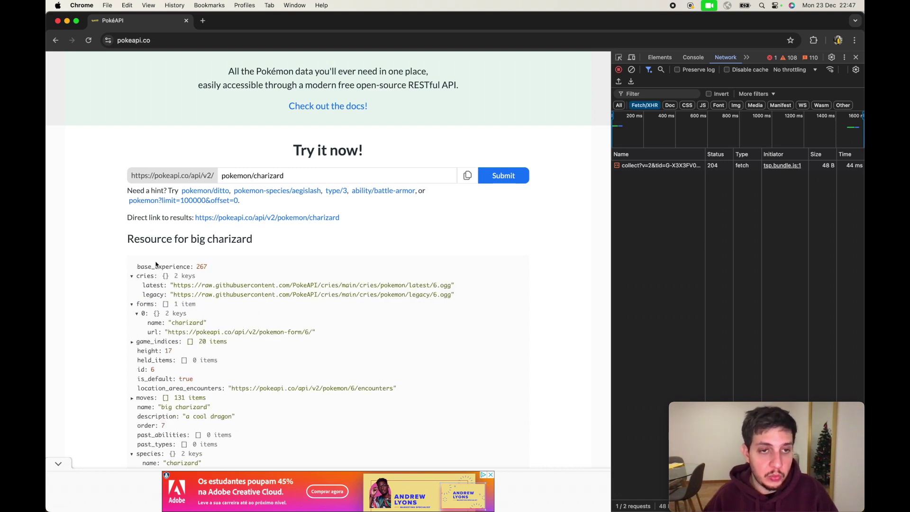
{"action": "scroll", "coordinate": [141, 268], "scroll_direction": "down", "scroll_amount": 1}
{"action": "scroll", "coordinate": [143, 262], "scroll_direction": "up", "scroll_amount": 1}
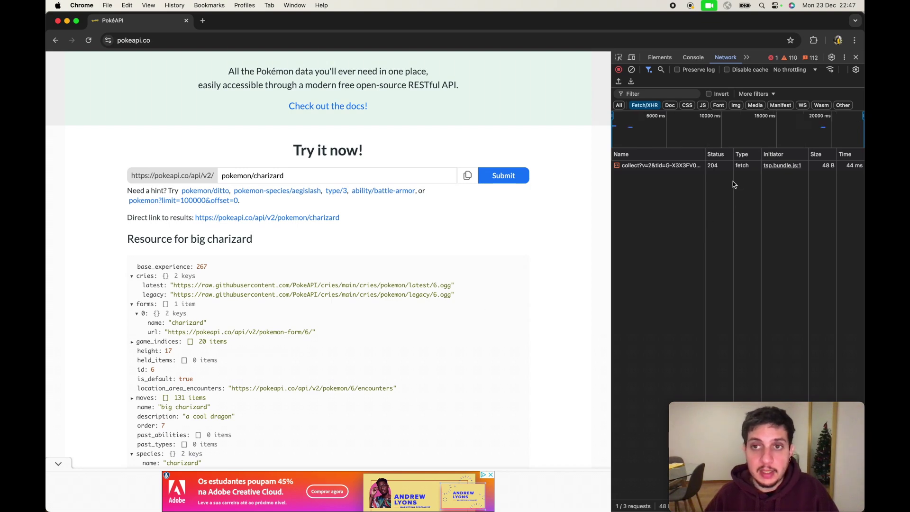
{"action": "left_click", "coordinate": [814, 40]}
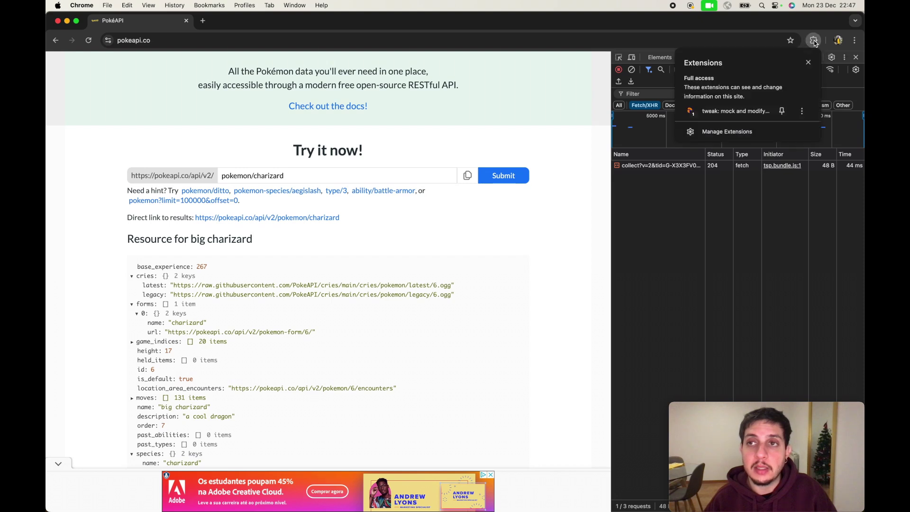
{"action": "left_click", "coordinate": [705, 119]}
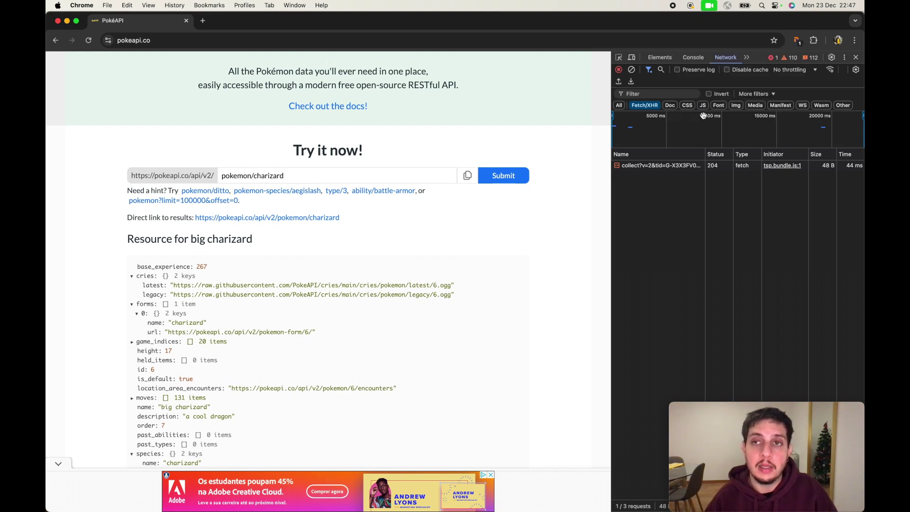
{"action": "left_click", "coordinate": [621, 226]}
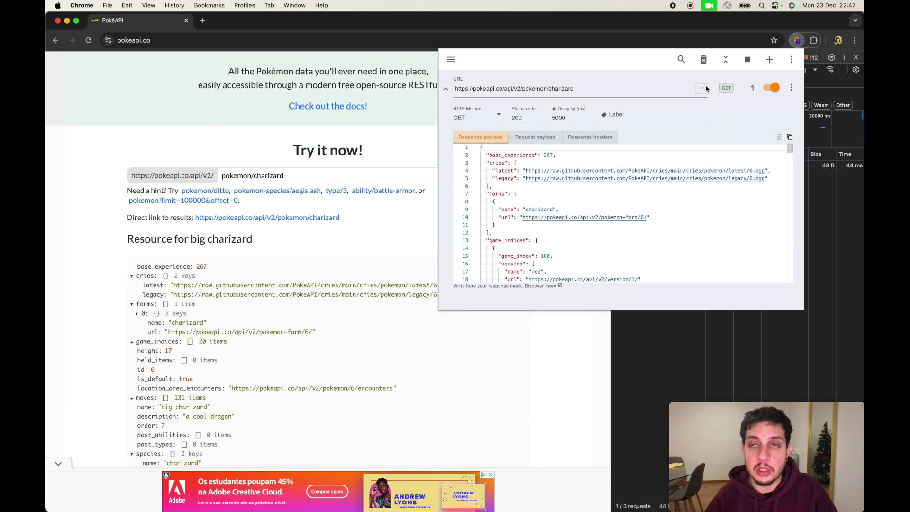
{"action": "mouse_move", "coordinate": [752, 88]}
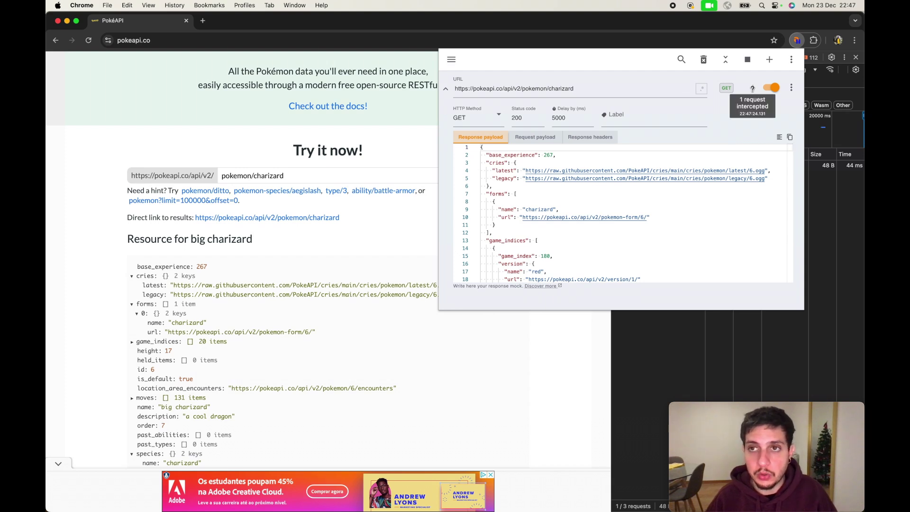
{"action": "left_click", "coordinate": [829, 204]}
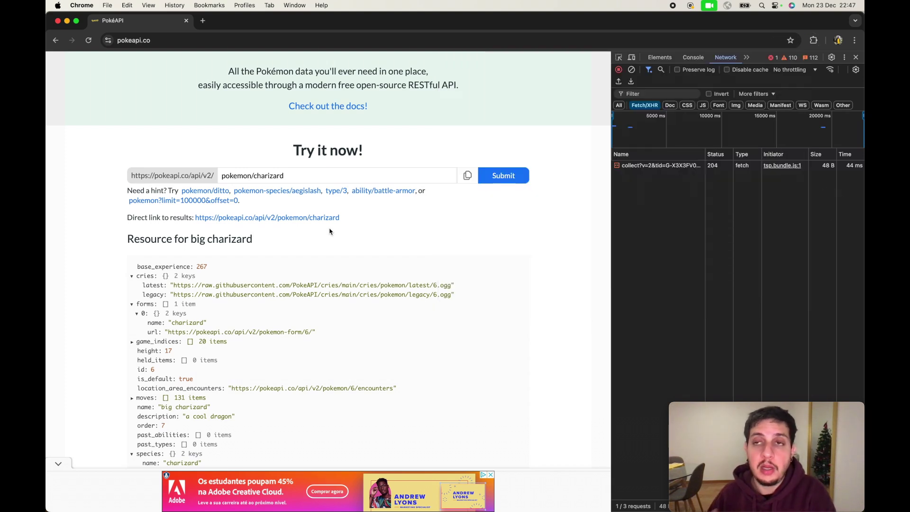
{"action": "left_click", "coordinate": [816, 72]}
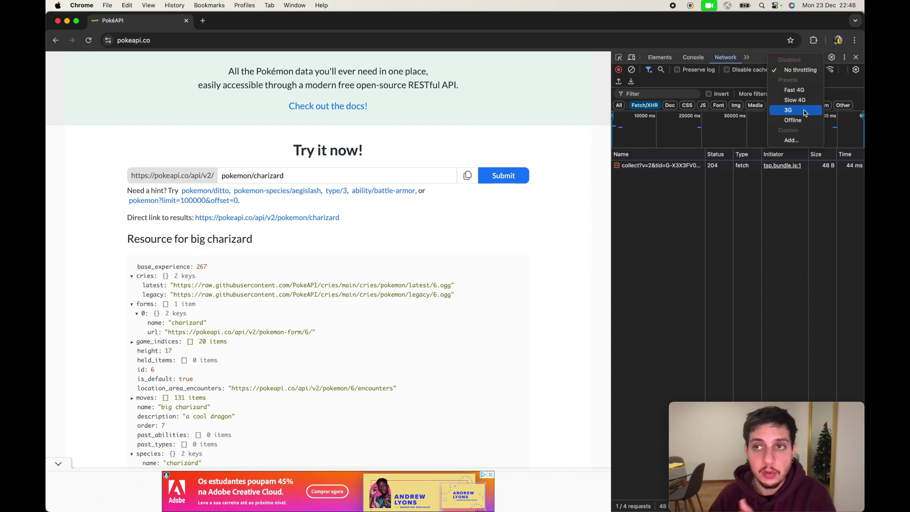
Load olx.pt and search for 'lord of the rings' with a freshly cleared network log
{"action": "left_click", "coordinate": [550, 237]}
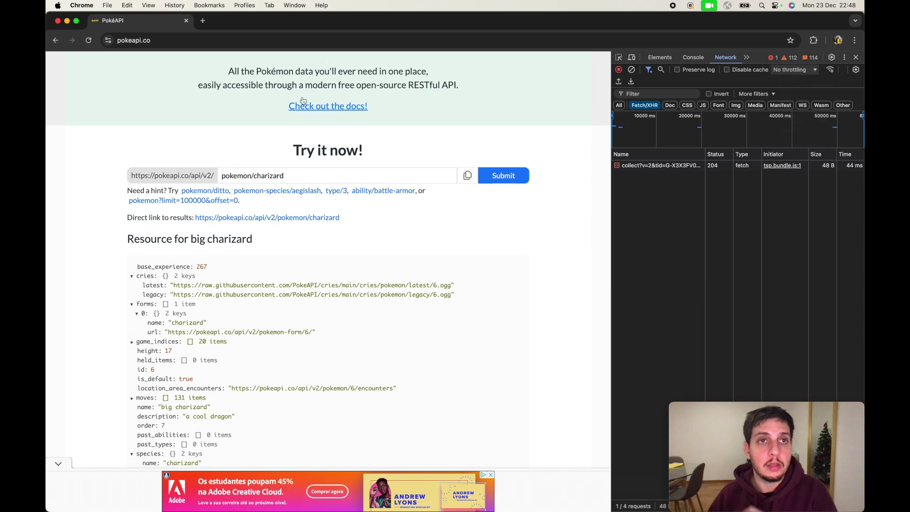
{"action": "left_click", "coordinate": [210, 41]}
{"action": "type", "text": "olx.pt"}
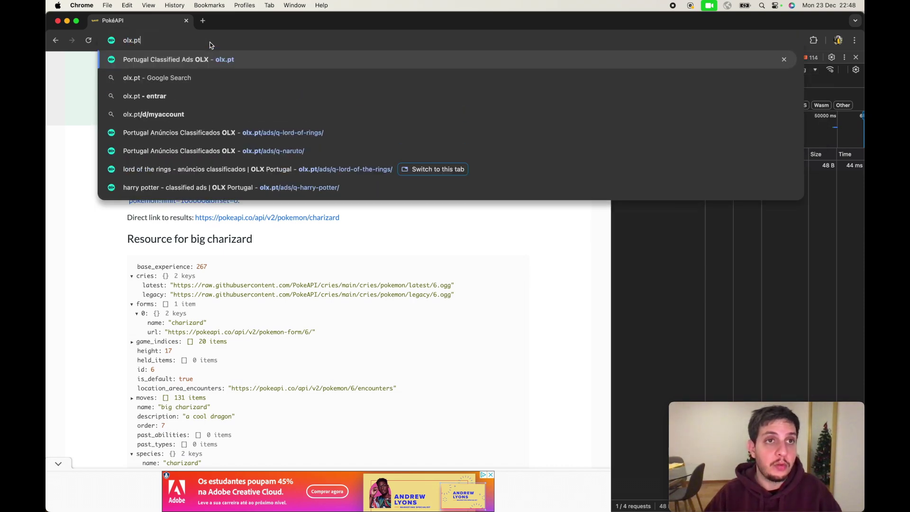
{"action": "key", "text": "Return"}
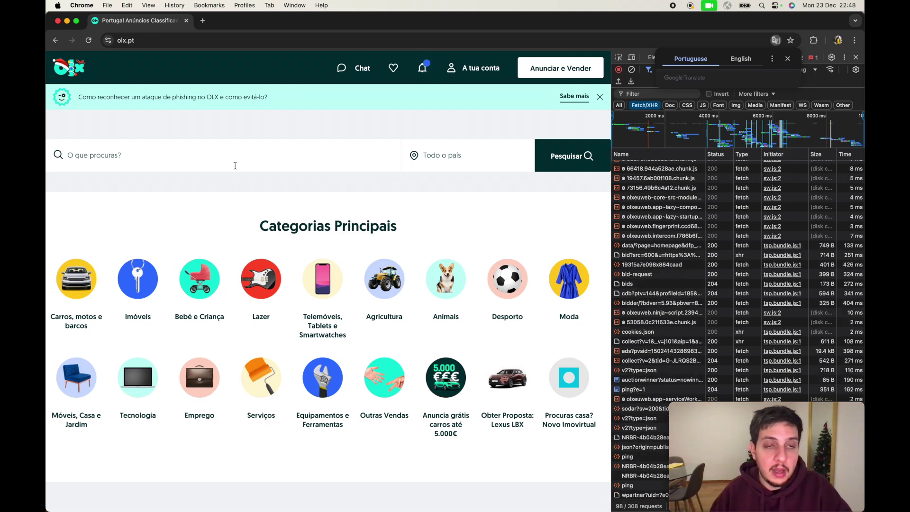
{"action": "left_click", "coordinate": [235, 166]}
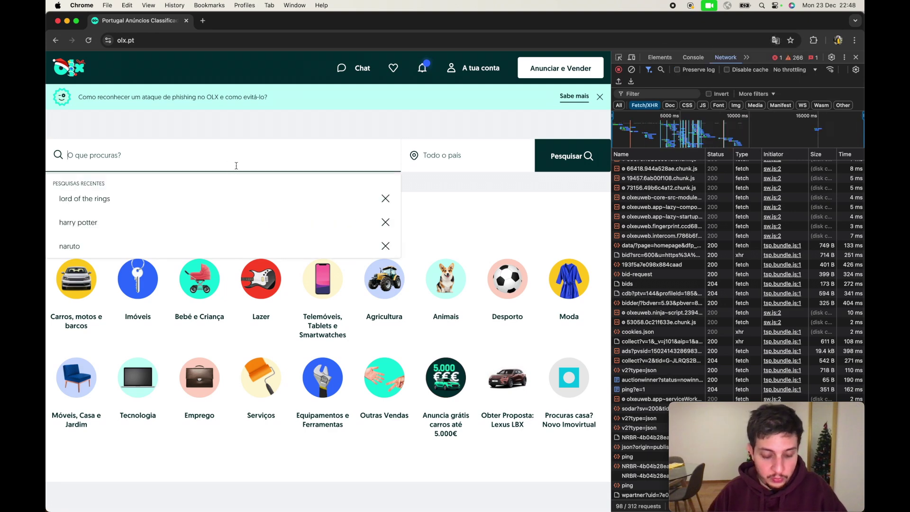
{"action": "type", "text": "lord of "}
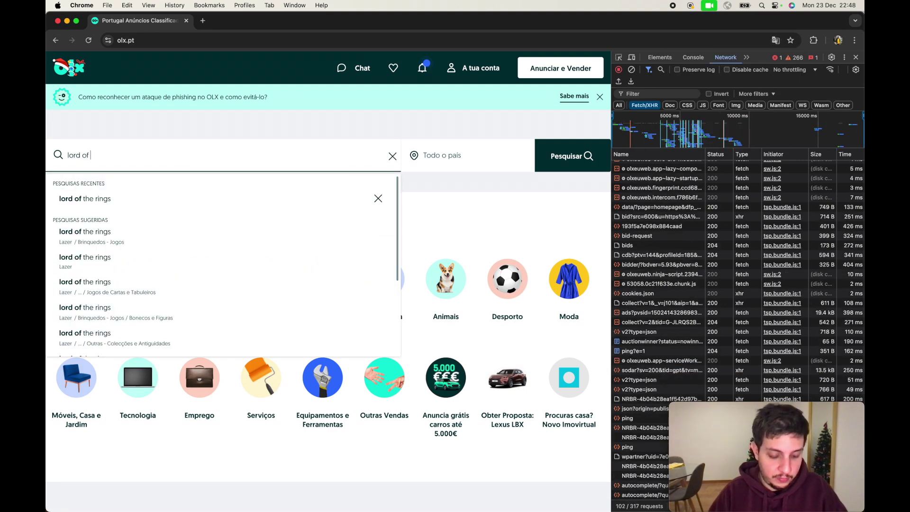
{"action": "type", "text": "the rings"}
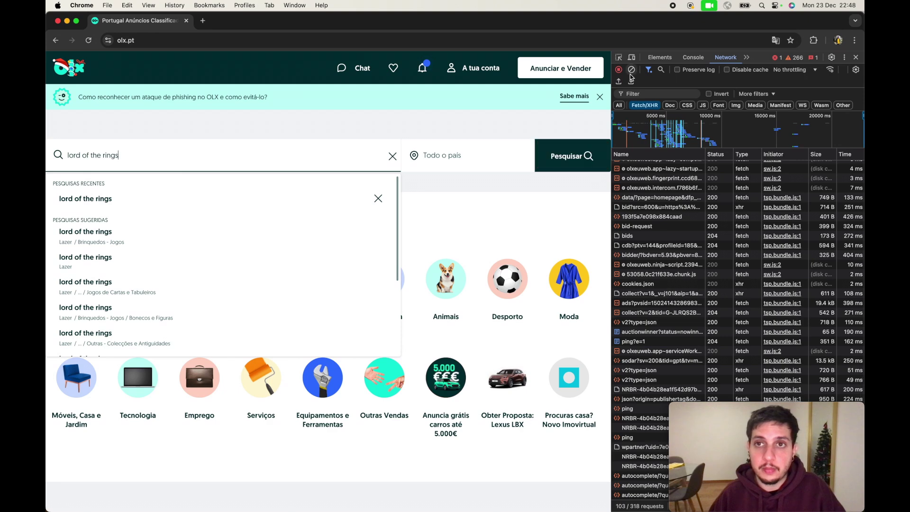
{"action": "left_click", "coordinate": [631, 70]}
{"action": "left_click", "coordinate": [579, 157]}
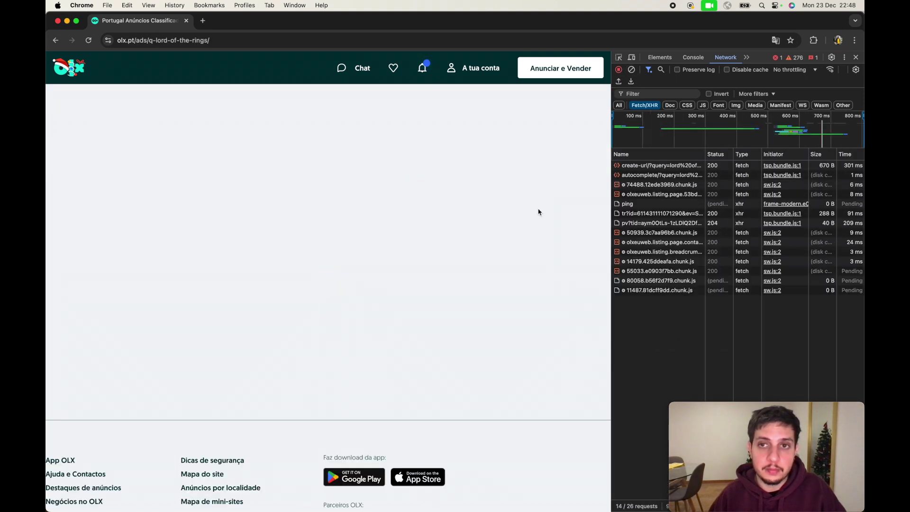
Translate the OLX results page into English and scroll through the listings
{"action": "scroll", "coordinate": [362, 278], "scroll_direction": "down", "scroll_amount": 3}
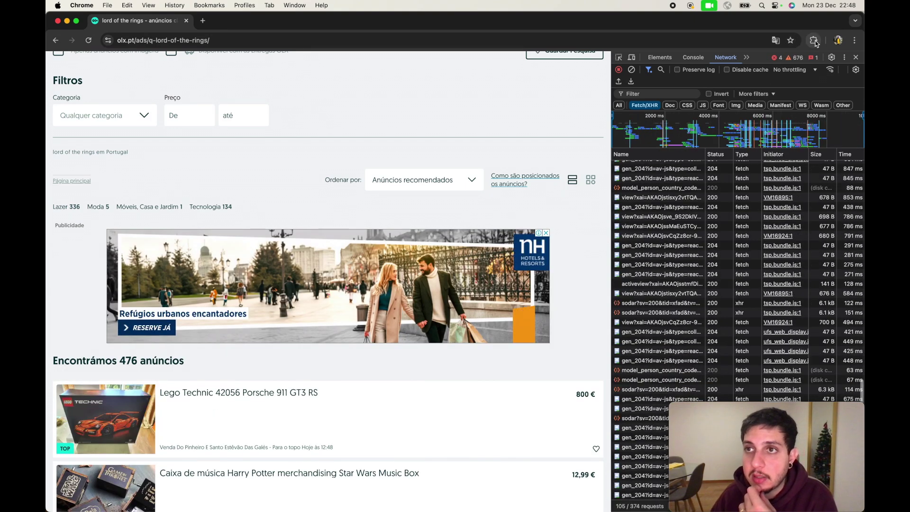
{"action": "left_click", "coordinate": [775, 39]}
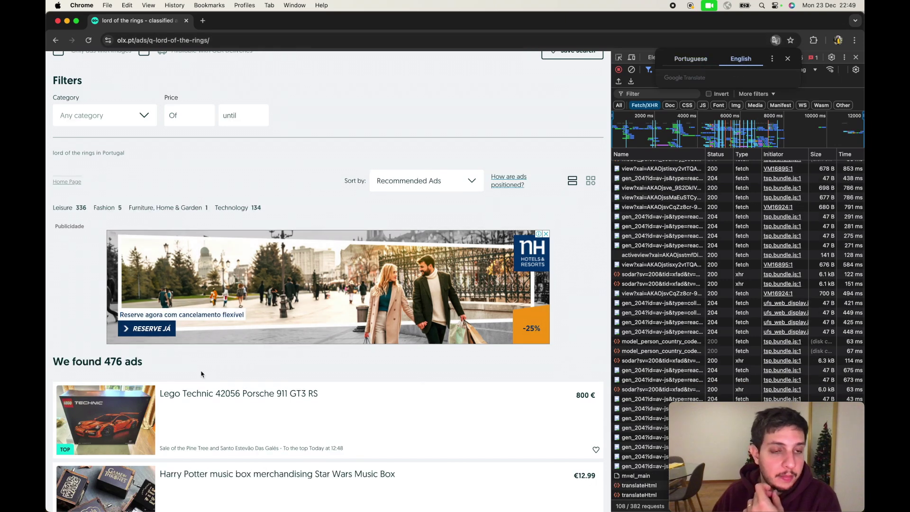
{"action": "scroll", "coordinate": [201, 374], "scroll_direction": "down", "scroll_amount": 2}
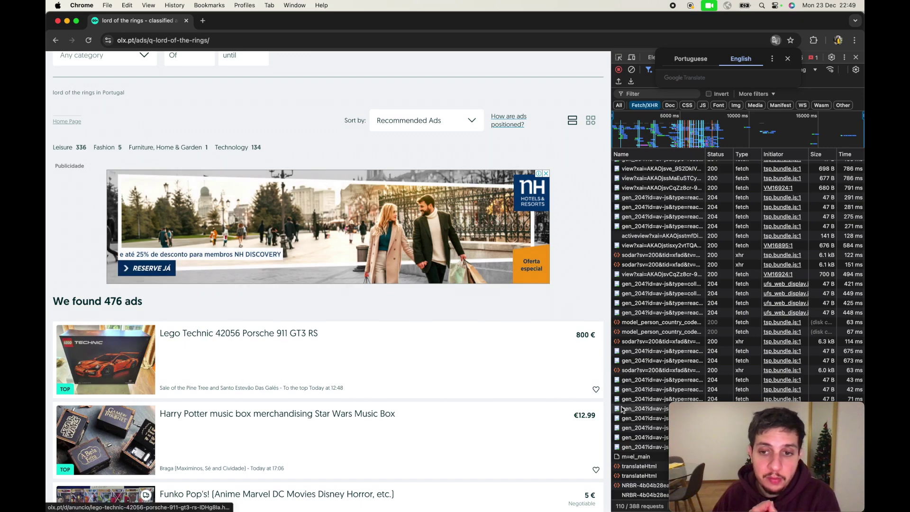
{"action": "scroll", "coordinate": [291, 330], "scroll_direction": "up", "scroll_amount": 1}
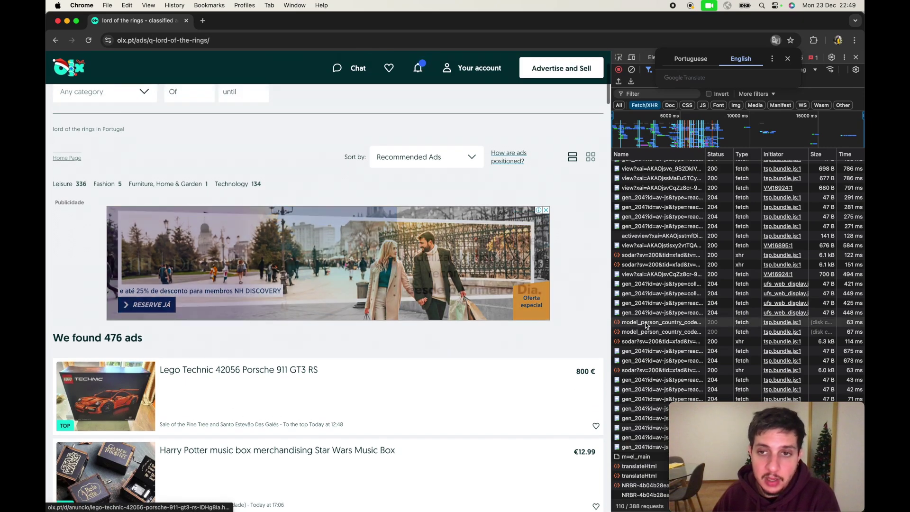
{"action": "scroll", "coordinate": [646, 324], "scroll_direction": "up", "scroll_amount": 10}
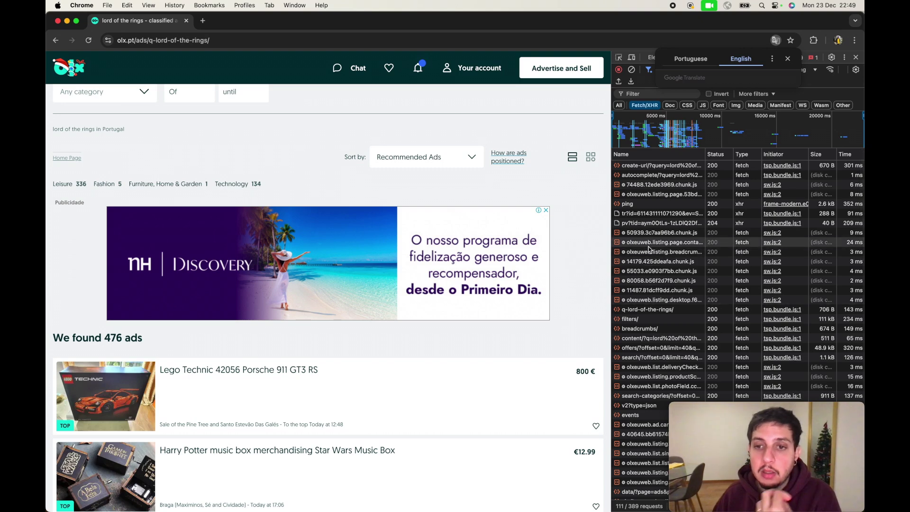
{"action": "scroll", "coordinate": [649, 247], "scroll_direction": "down", "scroll_amount": 1}
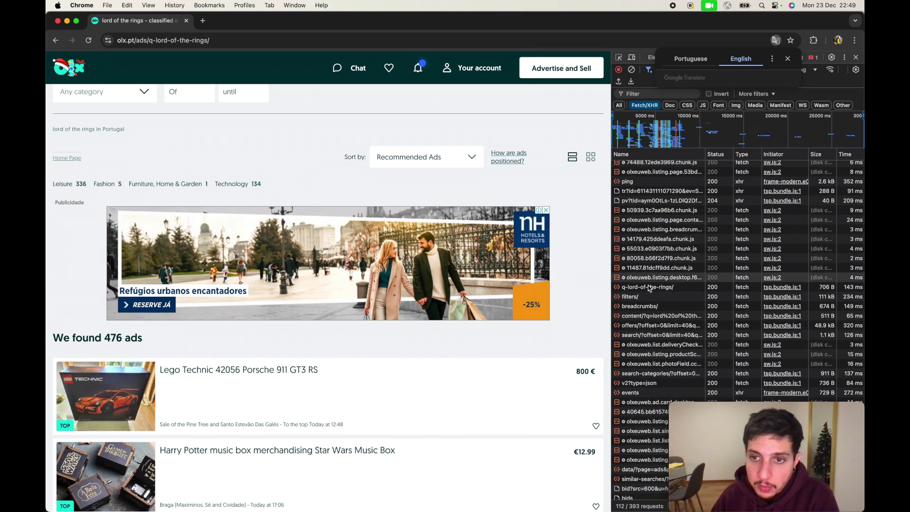
{"action": "scroll", "coordinate": [649, 298], "scroll_direction": "up", "scroll_amount": 1}
{"action": "scroll", "coordinate": [649, 297], "scroll_direction": "down", "scroll_amount": 1}
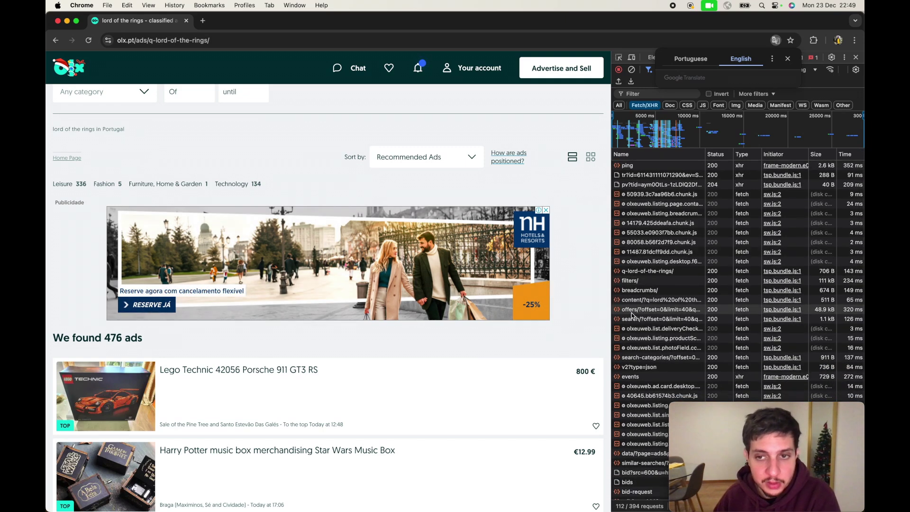
Find the 476 total results in the offers request's Response body
{"action": "left_click", "coordinate": [632, 312]}
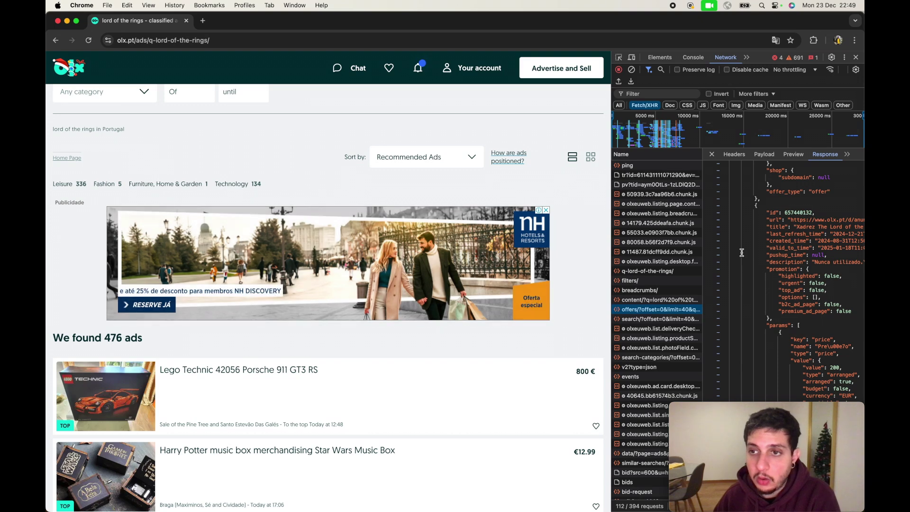
{"action": "scroll", "coordinate": [804, 266], "scroll_direction": "down", "scroll_amount": 5}
{"action": "scroll", "coordinate": [804, 266], "scroll_direction": "down", "scroll_amount": 2}
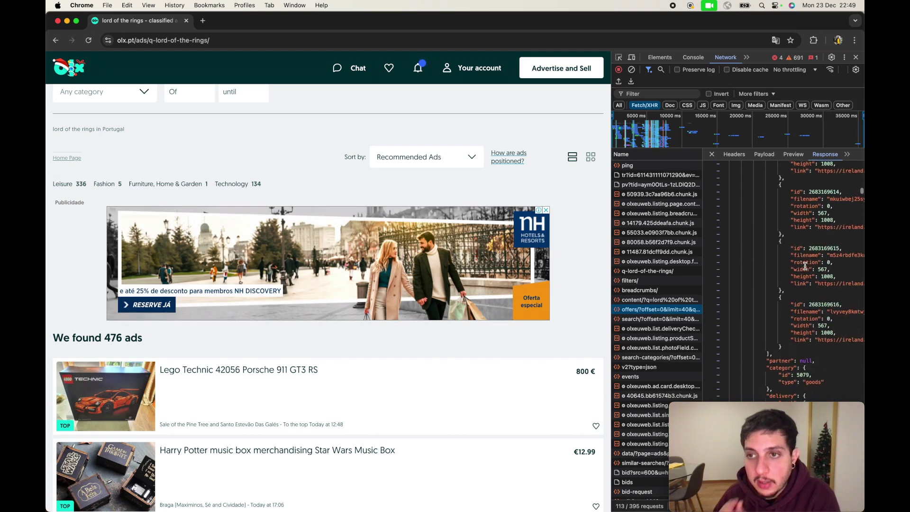
{"action": "scroll", "coordinate": [805, 267], "scroll_direction": "down", "scroll_amount": 1}
{"action": "left_click", "coordinate": [805, 266]}
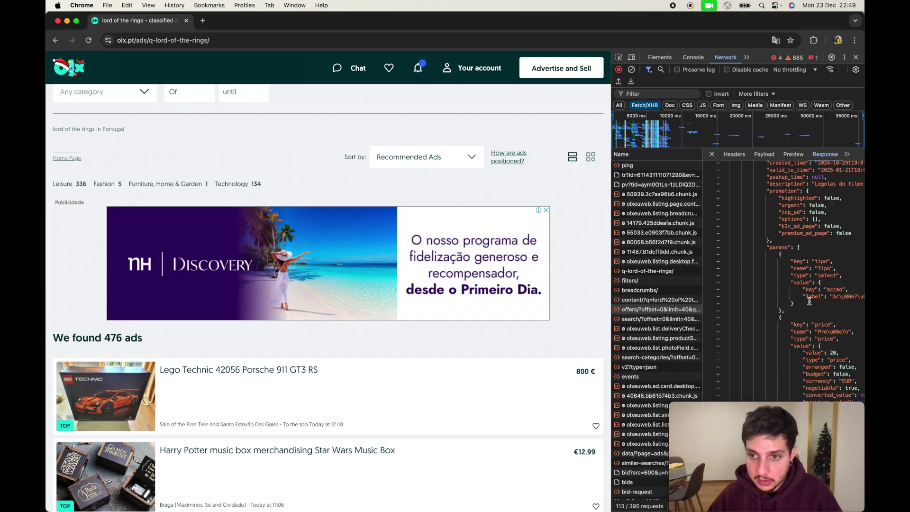
{"action": "left_click_drag", "start_coordinate": [773, 410], "coordinate": [550, 411]}
{"action": "left_click", "coordinate": [744, 492]}
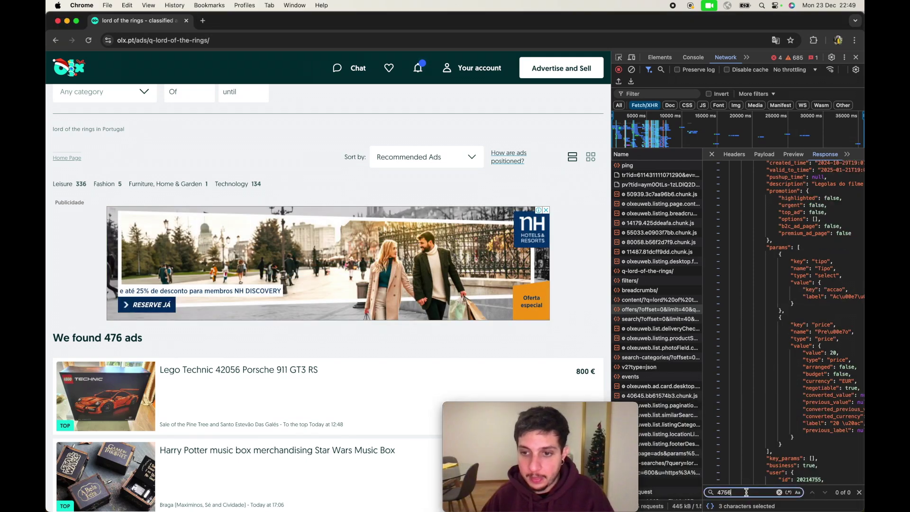
{"action": "key", "text": "BackSpace"}
{"action": "key", "text": "BackSpace"}
{"action": "type", "text": "6"}
{"action": "key", "text": "Return"}
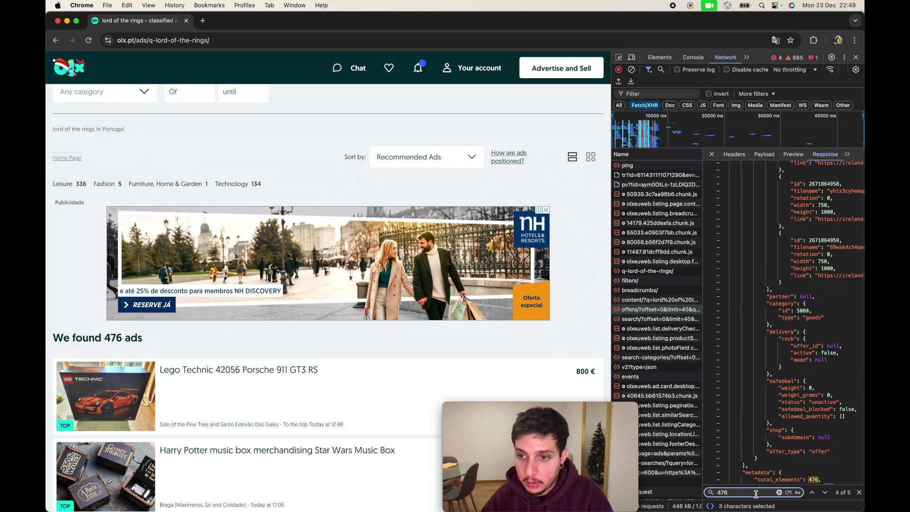
{"action": "scroll", "coordinate": [798, 395], "scroll_direction": "down", "scroll_amount": 2}
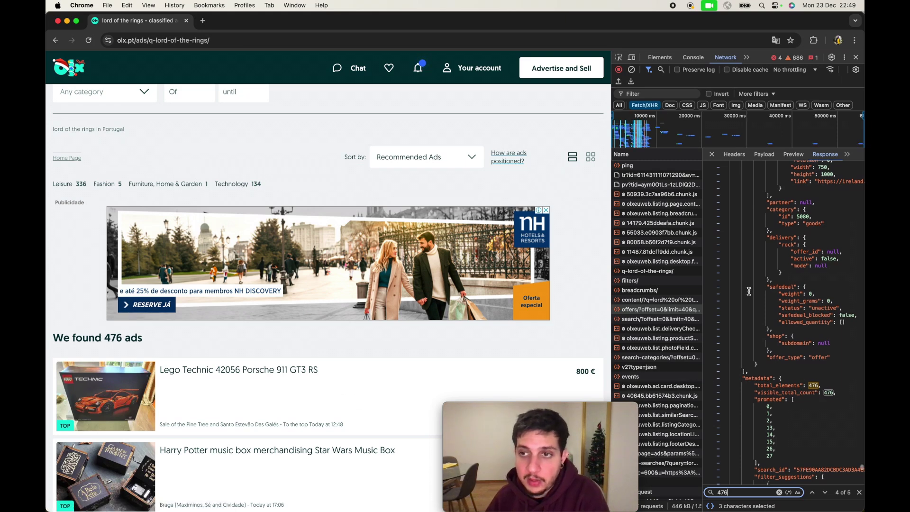
{"action": "scroll", "coordinate": [748, 291], "scroll_direction": "up", "scroll_amount": 5}
{"action": "scroll", "coordinate": [749, 291], "scroll_direction": "up", "scroll_amount": 8}
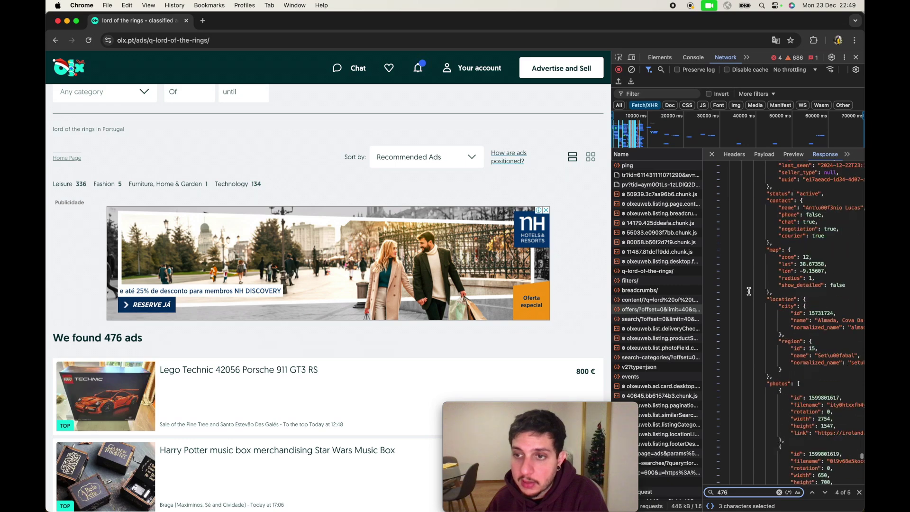
{"action": "scroll", "coordinate": [839, 333], "scroll_direction": "down", "scroll_amount": 10}
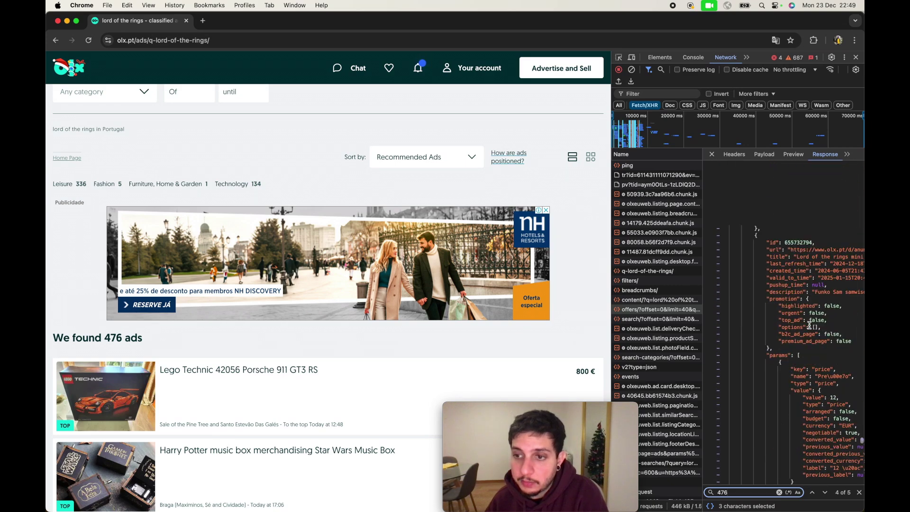
{"action": "scroll", "coordinate": [760, 244], "scroll_direction": "up", "scroll_amount": 10}
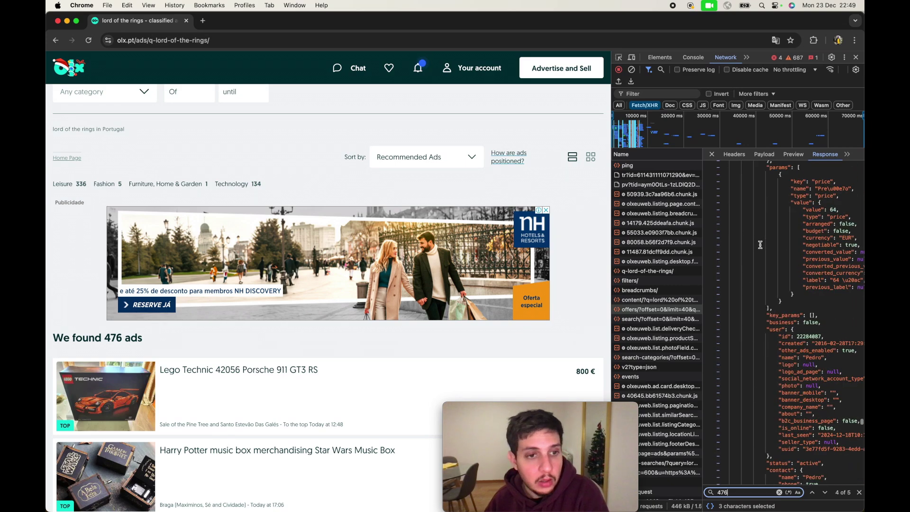
{"action": "scroll", "coordinate": [760, 244], "scroll_direction": "up", "scroll_amount": 2}
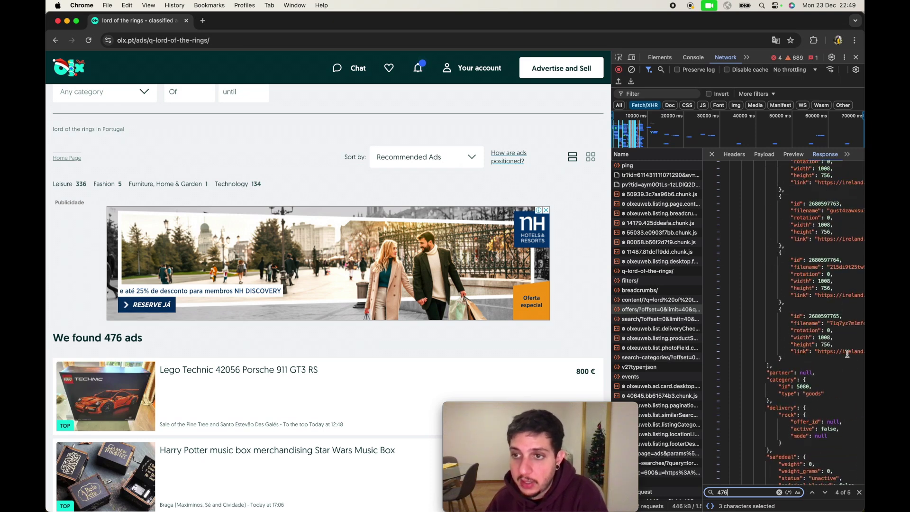
{"action": "scroll", "coordinate": [823, 291], "scroll_direction": "up", "scroll_amount": 1}
Select the offers request's full URL from its Headers
{"action": "left_click", "coordinate": [675, 308]}
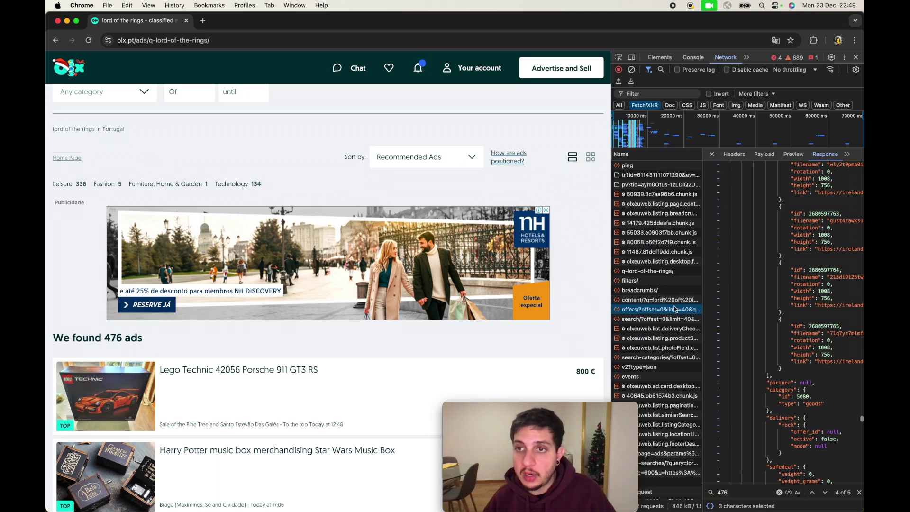
{"action": "left_click", "coordinate": [735, 155]}
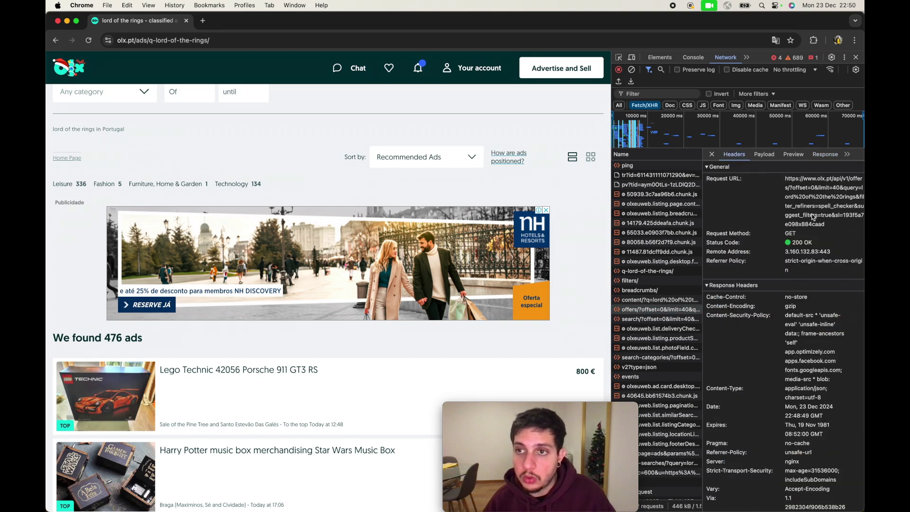
{"action": "left_click_drag", "start_coordinate": [829, 227], "coordinate": [781, 179]}
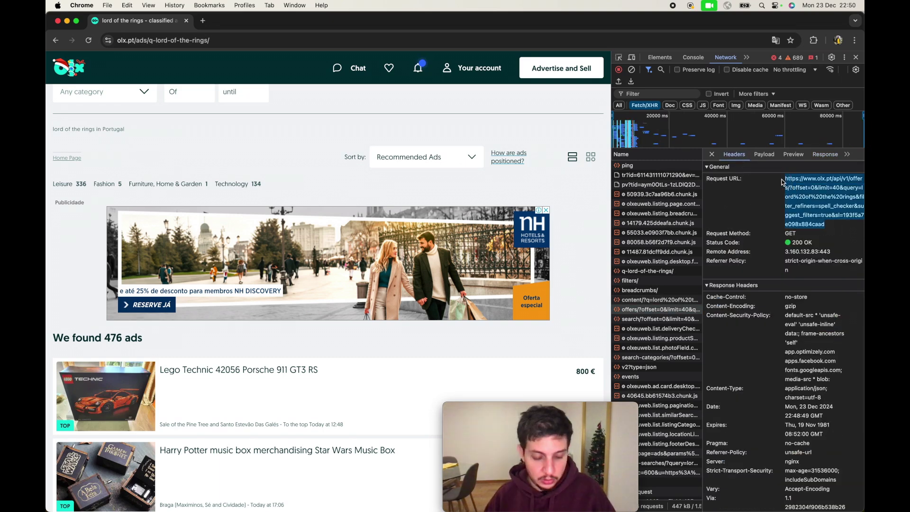
{"action": "left_click", "coordinate": [814, 39]}
{"action": "left_click", "coordinate": [732, 107]}
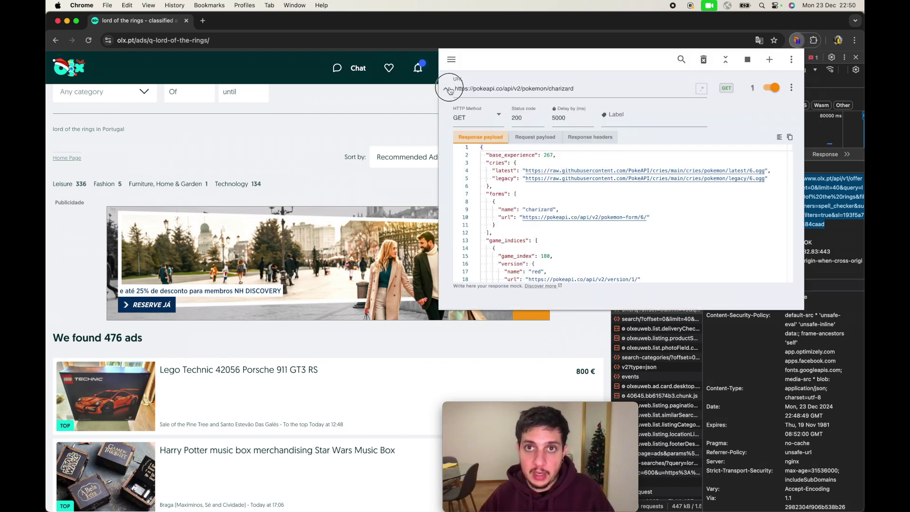
Add a new tweak rule with the copied OLX offers URL
{"action": "left_click", "coordinate": [448, 89]}
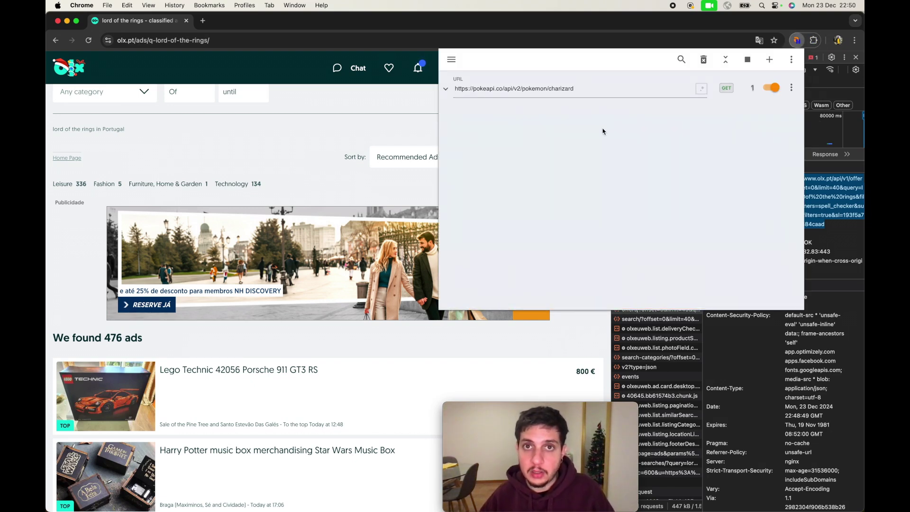
{"action": "left_click", "coordinate": [769, 60]}
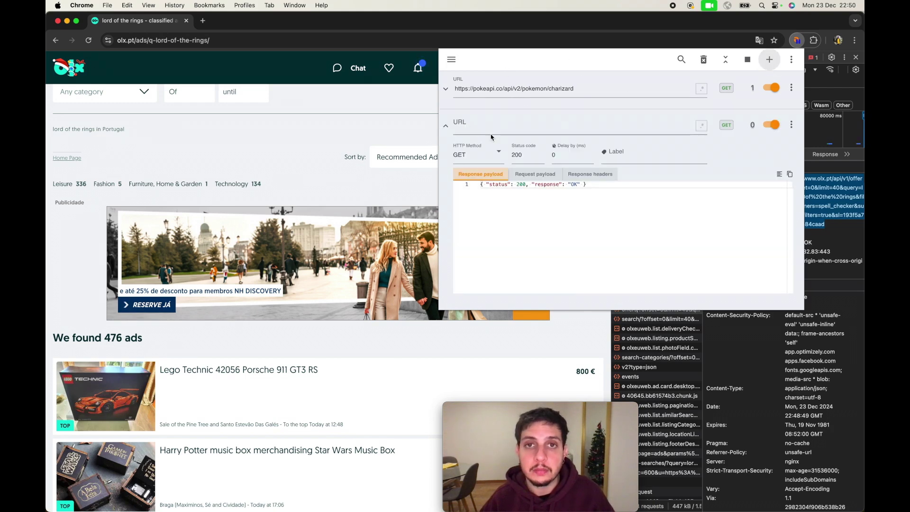
{"action": "left_click", "coordinate": [490, 129]}
{"action": "type", "text": "https://www.olx.pt/api/v1/offers?offset=0&limit=40&query=lord%20of%20the%20rings&filter_refiners=spell_checker&suggest_filters=true&sl=193f5a7e098x884caad"}
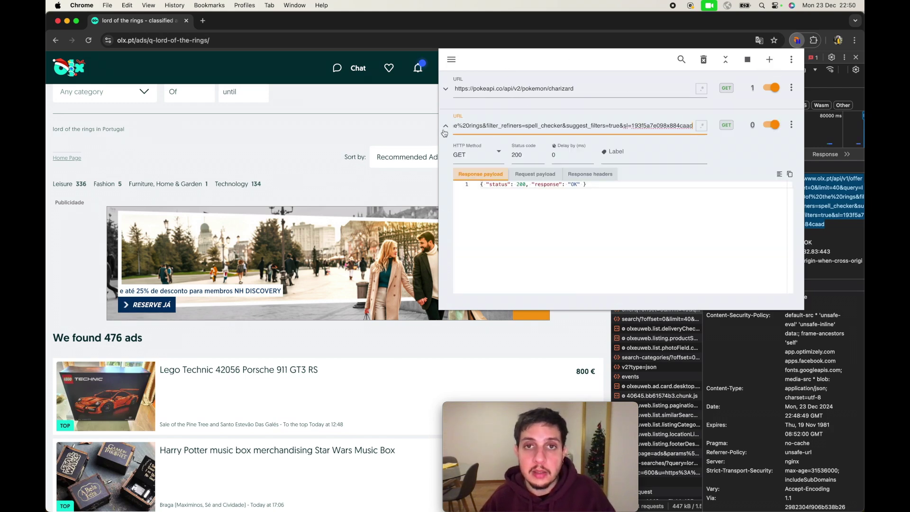
Paste the full OLX offers response JSON into the new rule's response payload
{"action": "left_click", "coordinate": [828, 234]}
{"action": "left_click", "coordinate": [825, 166]}
{"action": "left_click", "coordinate": [825, 154]}
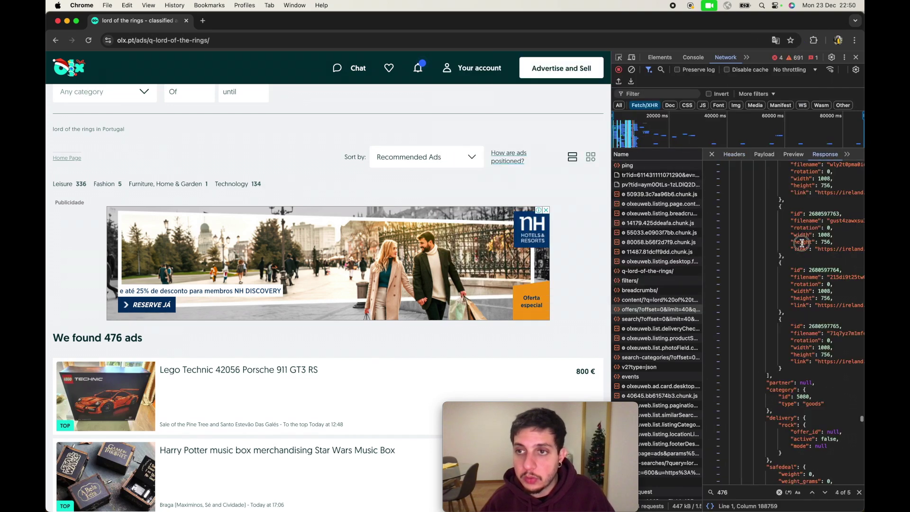
{"action": "left_click", "coordinate": [802, 243]}
{"action": "key", "text": "super+a"}
{"action": "left_click", "coordinate": [814, 40]}
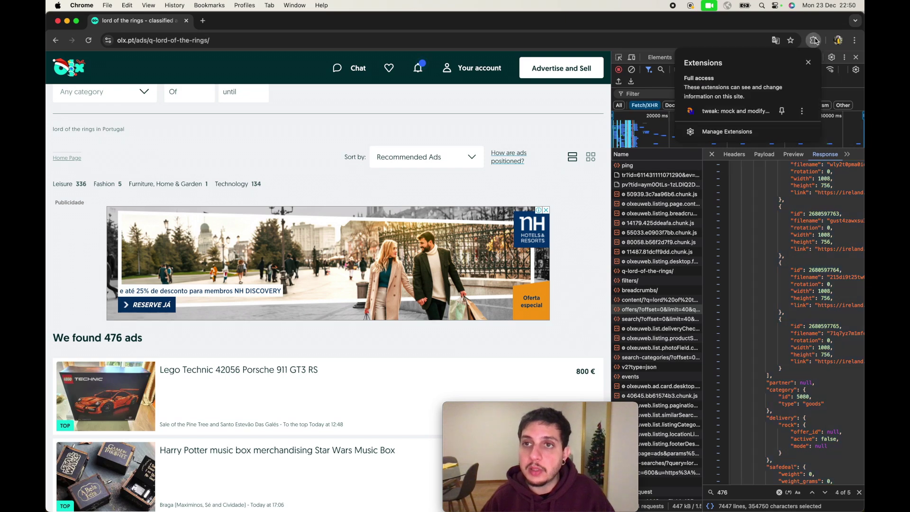
{"action": "left_click", "coordinate": [723, 110]}
{"action": "left_click", "coordinate": [613, 214]}
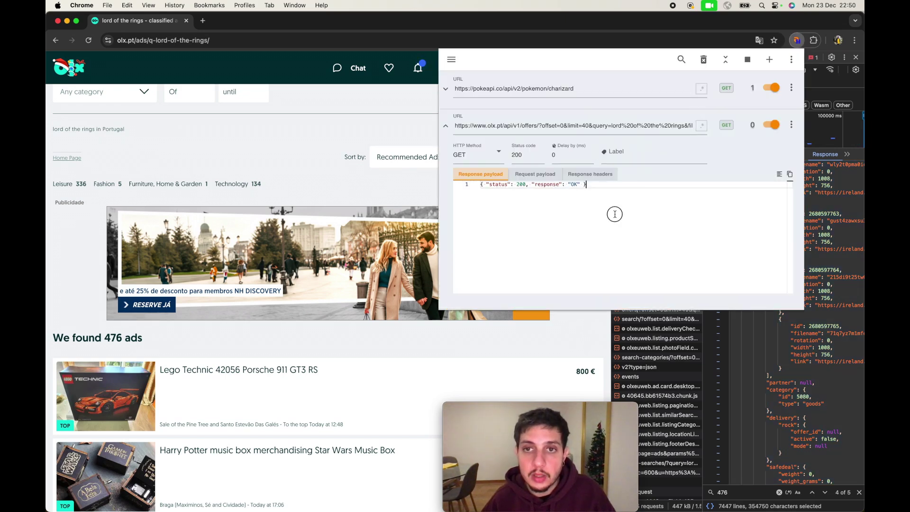
{"action": "key", "text": "super+a"}
{"action": "key", "text": "super+v"}
{"action": "scroll", "coordinate": [660, 247], "scroll_direction": "up", "scroll_amount": 20}
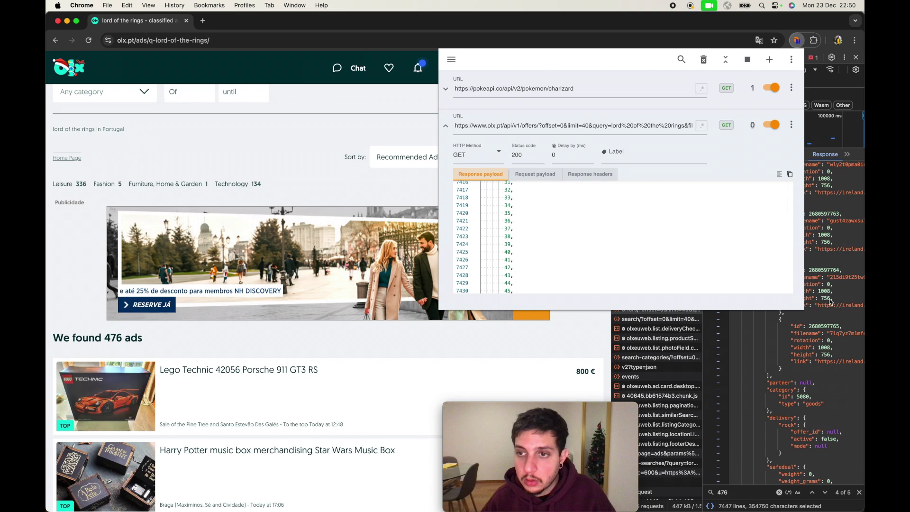
{"action": "scroll", "coordinate": [757, 258], "scroll_direction": "up", "scroll_amount": 20}
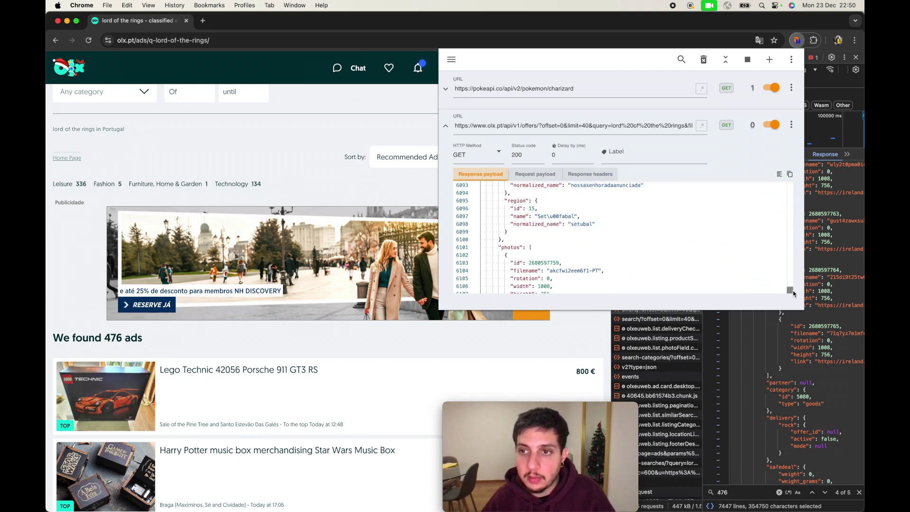
{"action": "left_click_drag", "start_coordinate": [794, 294], "coordinate": [795, 186]}
Change total_elements and visible_total_count from 476 to 0 in the OLX mock payload
{"action": "left_click", "coordinate": [476, 192]}
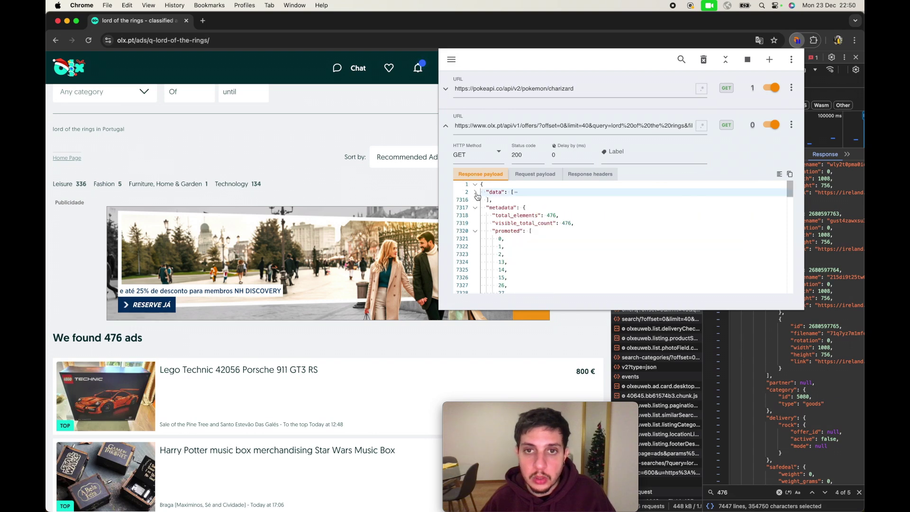
{"action": "left_click", "coordinate": [476, 208]}
{"action": "left_click", "coordinate": [476, 223]}
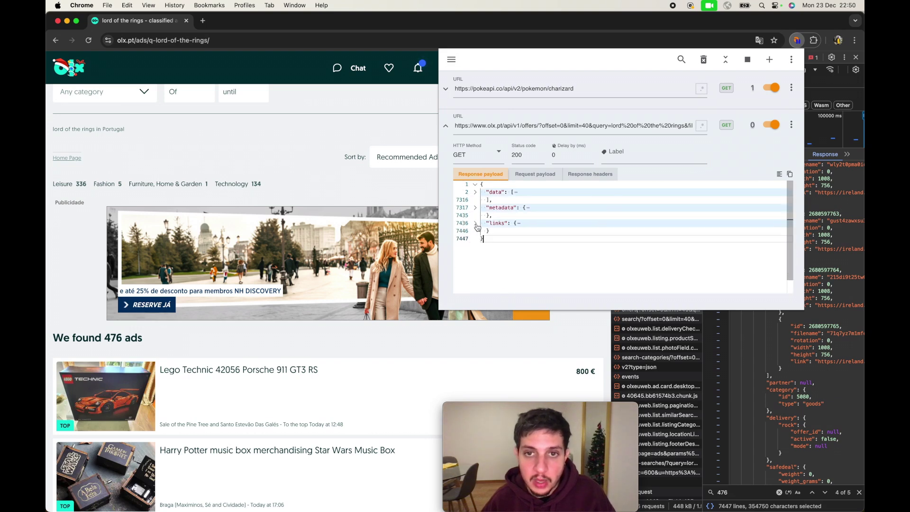
{"action": "left_click", "coordinate": [476, 224]}
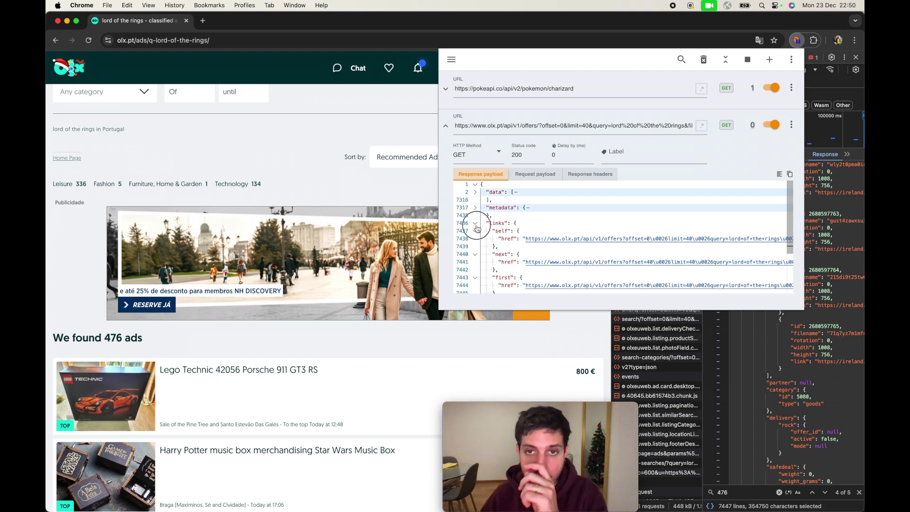
{"action": "left_click", "coordinate": [476, 223]}
{"action": "left_click", "coordinate": [476, 208]}
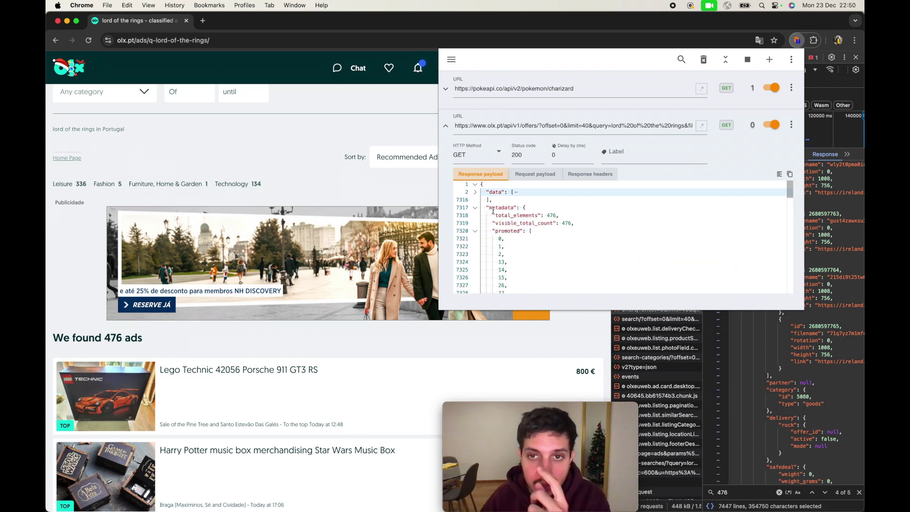
{"action": "double_click", "coordinate": [550, 215]}
{"action": "type", "text": "0"}
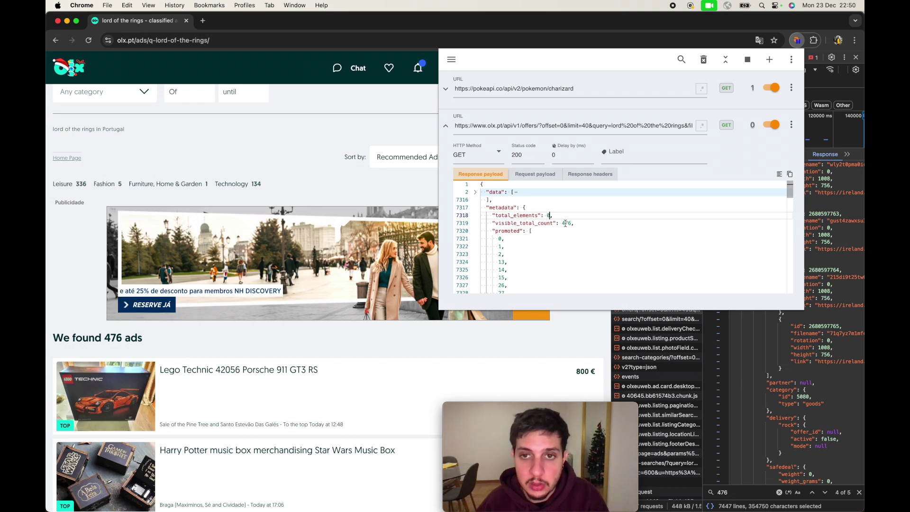
{"action": "double_click", "coordinate": [567, 223]}
{"action": "type", "text": "0"}
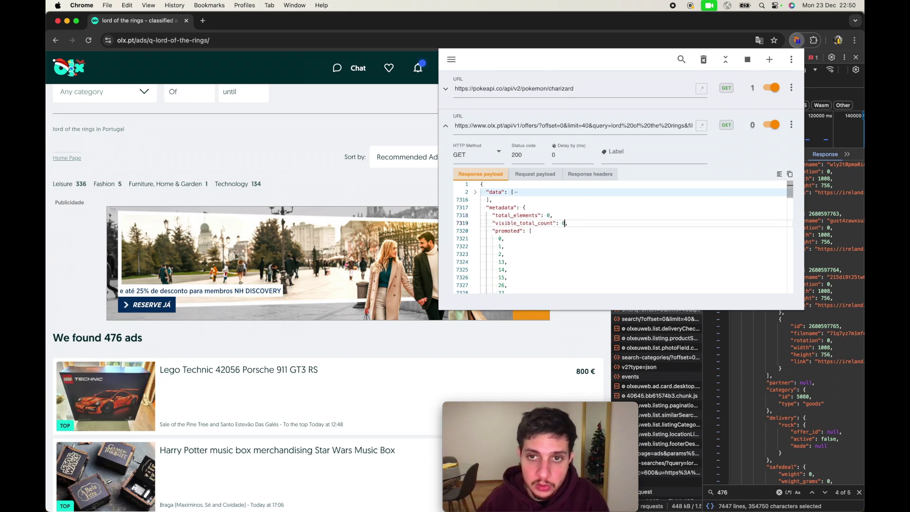
Delete every ad from the data array, leaving "data": []
{"action": "left_click", "coordinate": [475, 192]}
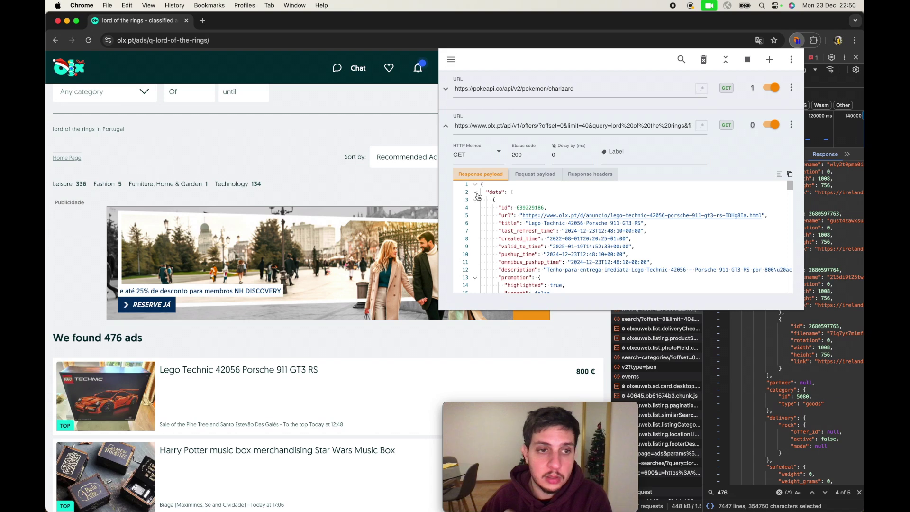
{"action": "left_click", "coordinate": [476, 193]}
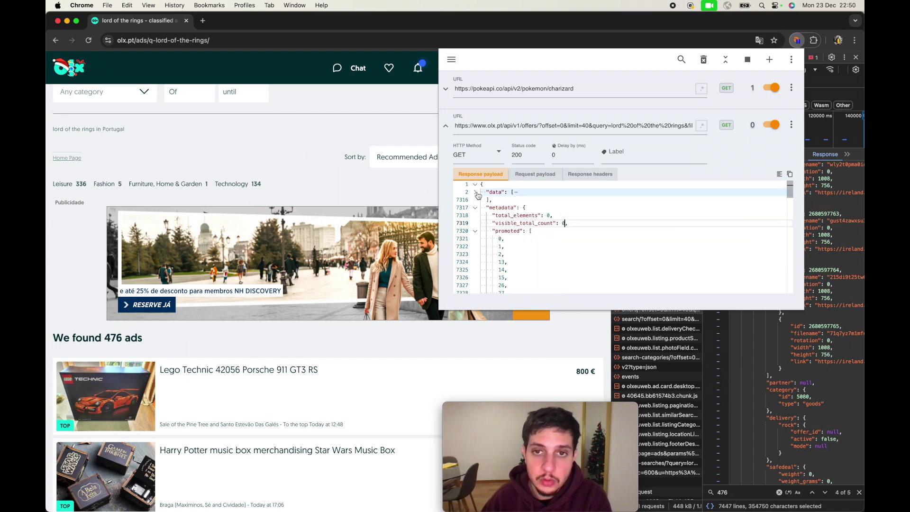
{"action": "left_click", "coordinate": [484, 199]}
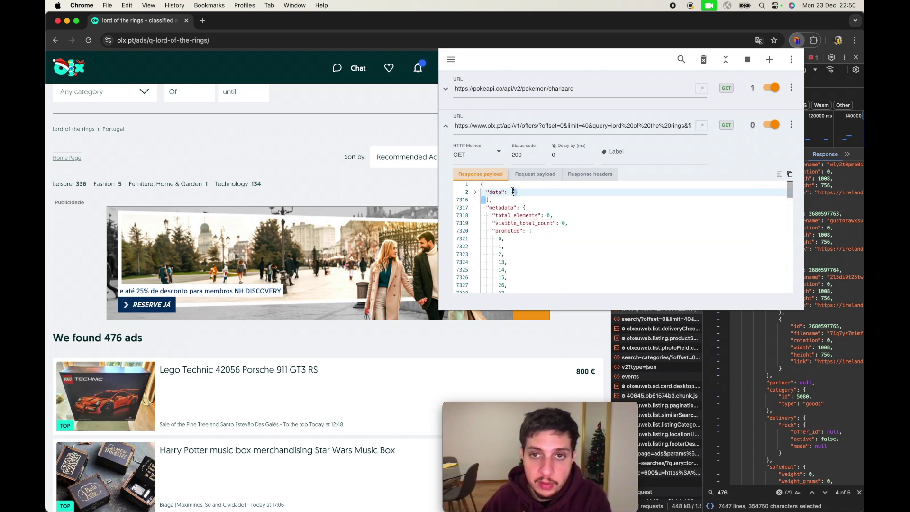
{"action": "key", "text": "BackSpace"}
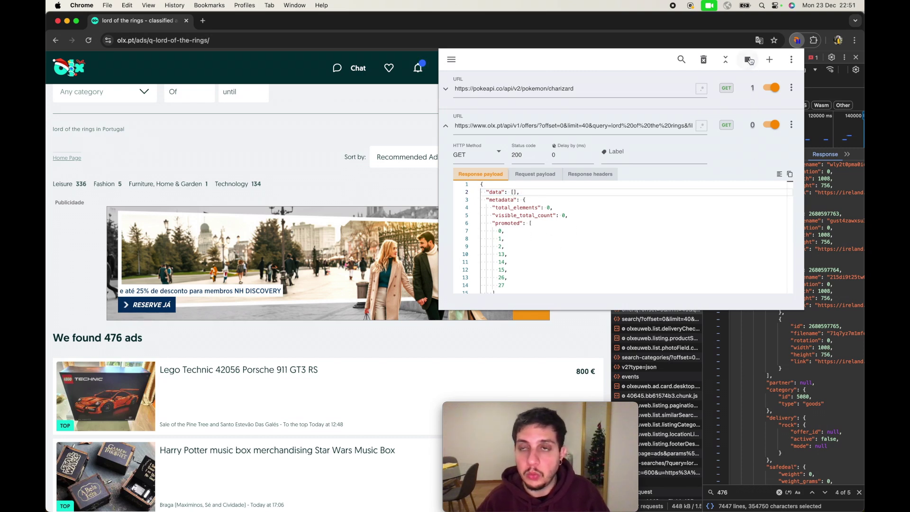
Search OLX again for 'lord of the rings' from the homepage
{"action": "left_click", "coordinate": [70, 66]}
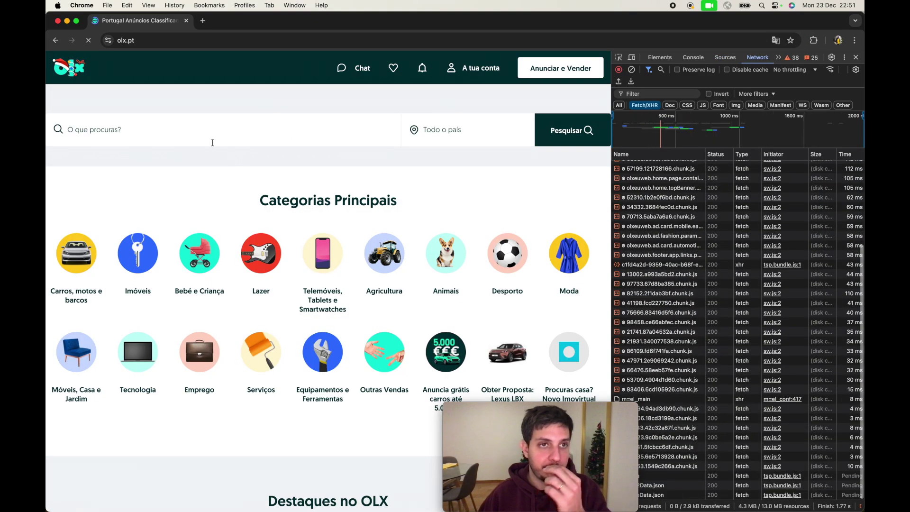
{"action": "left_click", "coordinate": [193, 127]}
{"action": "type", "text": "lord of the rings"}
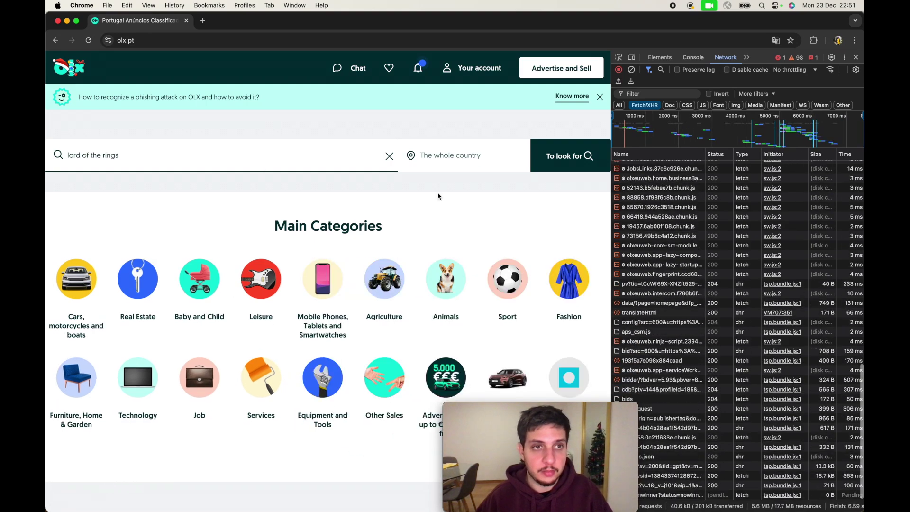
{"action": "left_click", "coordinate": [556, 161]}
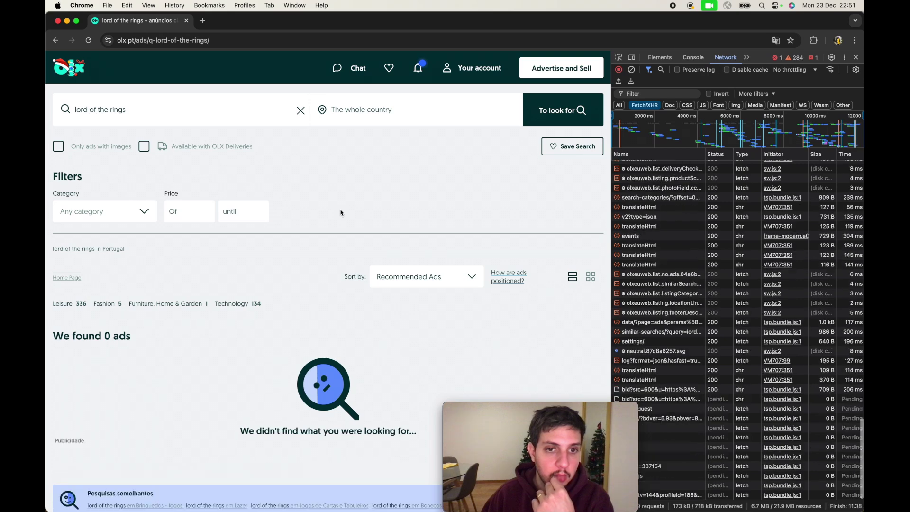
Scroll through the mocked 'We found 0 ads' results, then open a new browser tab
{"action": "scroll", "coordinate": [340, 213], "scroll_direction": "down", "scroll_amount": 2}
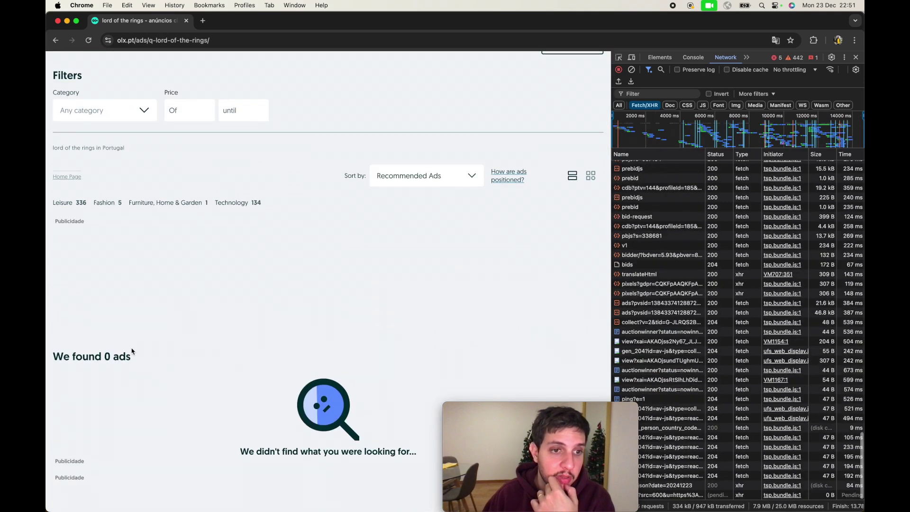
{"action": "scroll", "coordinate": [131, 351], "scroll_direction": "down", "scroll_amount": 3}
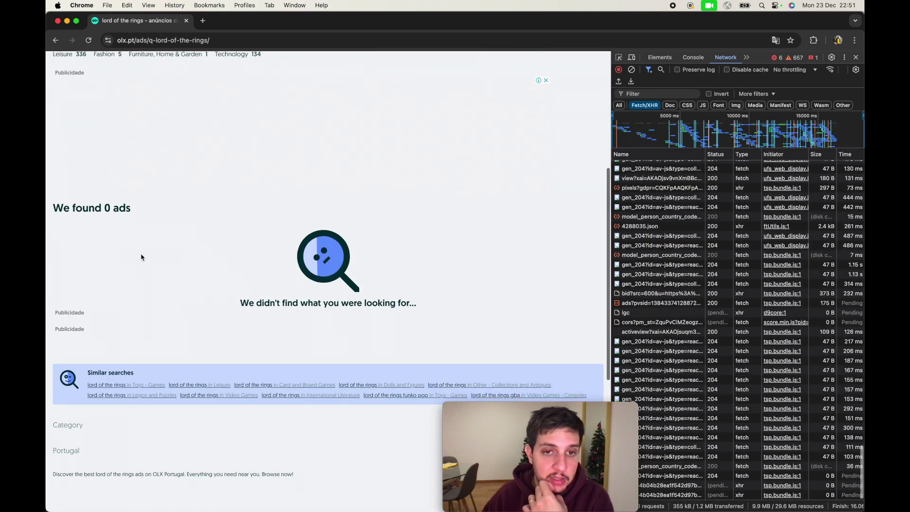
{"action": "scroll", "coordinate": [258, 294], "scroll_direction": "down", "scroll_amount": 1}
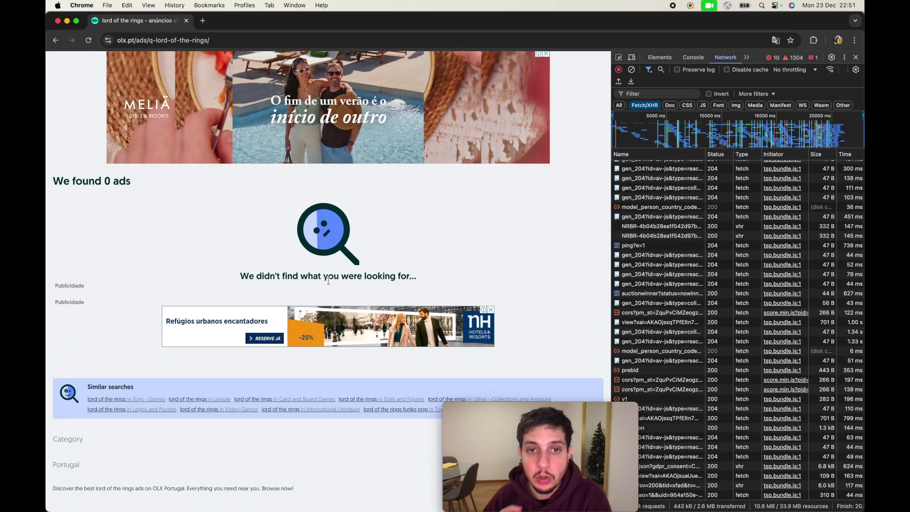
{"action": "scroll", "coordinate": [328, 280], "scroll_direction": "up", "scroll_amount": 2}
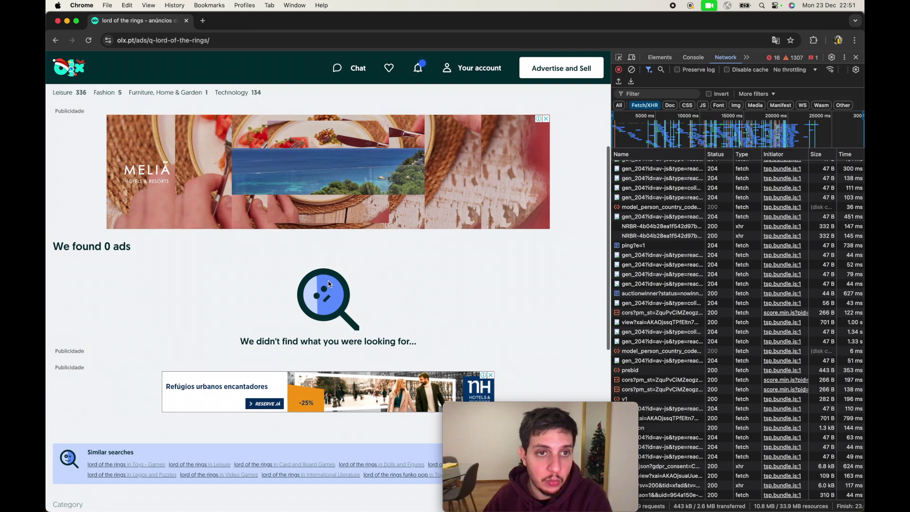
{"action": "scroll", "coordinate": [328, 283], "scroll_direction": "up", "scroll_amount": 1}
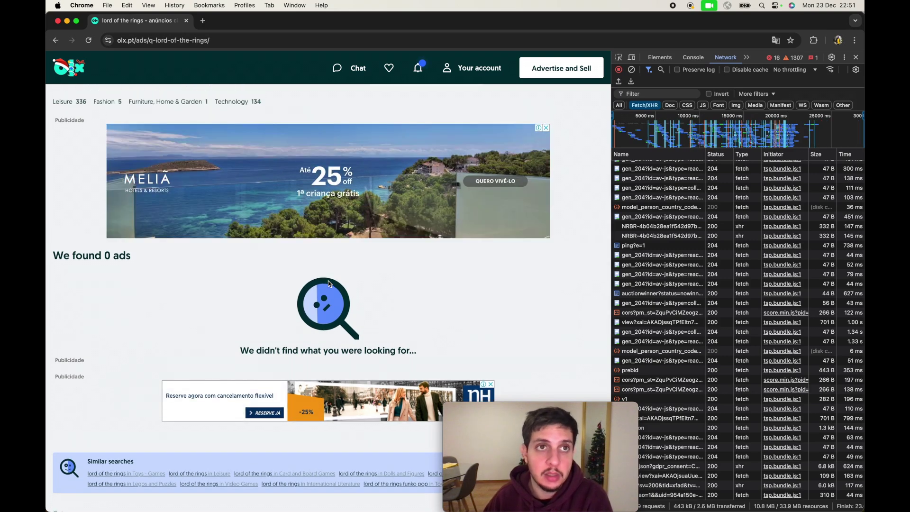
{"action": "left_click", "coordinate": [207, 40]}
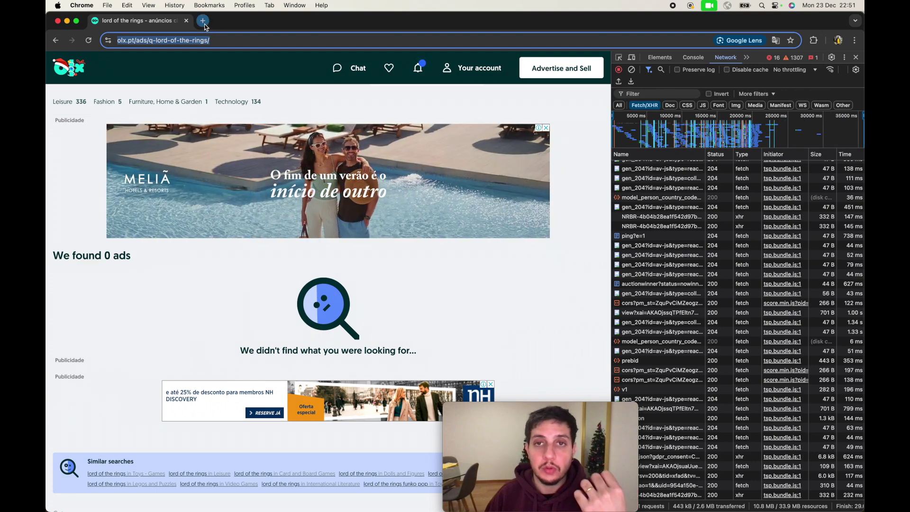
{"action": "left_click", "coordinate": [203, 21]}
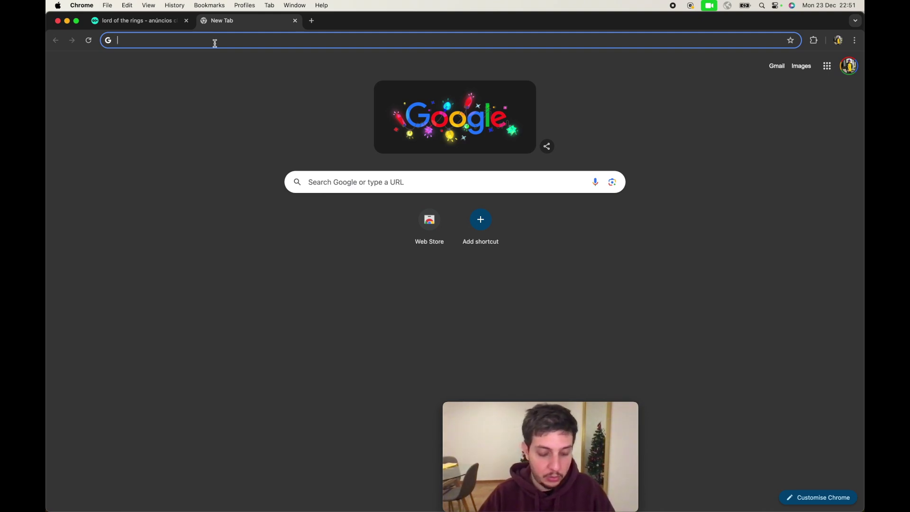
Search Google for 'harry potter google form quiz' and open the Harry Potter Trivia Quiz form
{"action": "type", "text": "harry potter"}
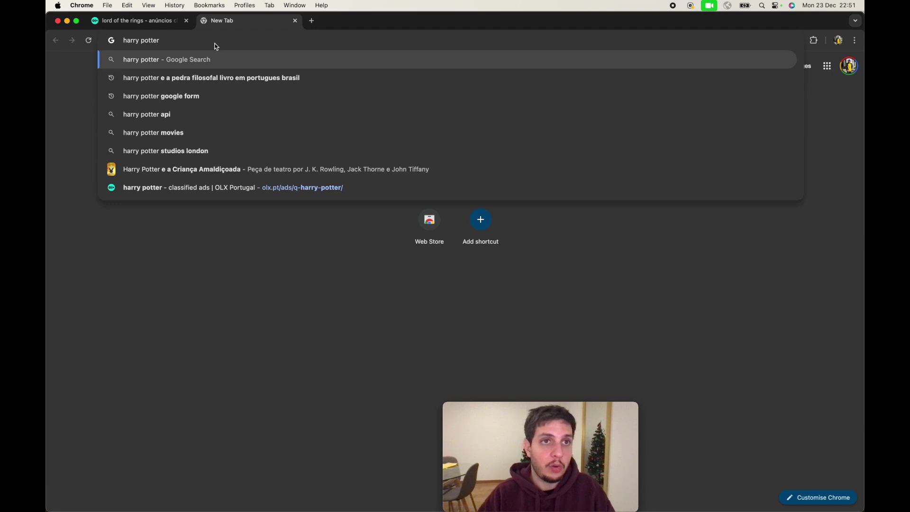
{"action": "type", "text": " google fo"}
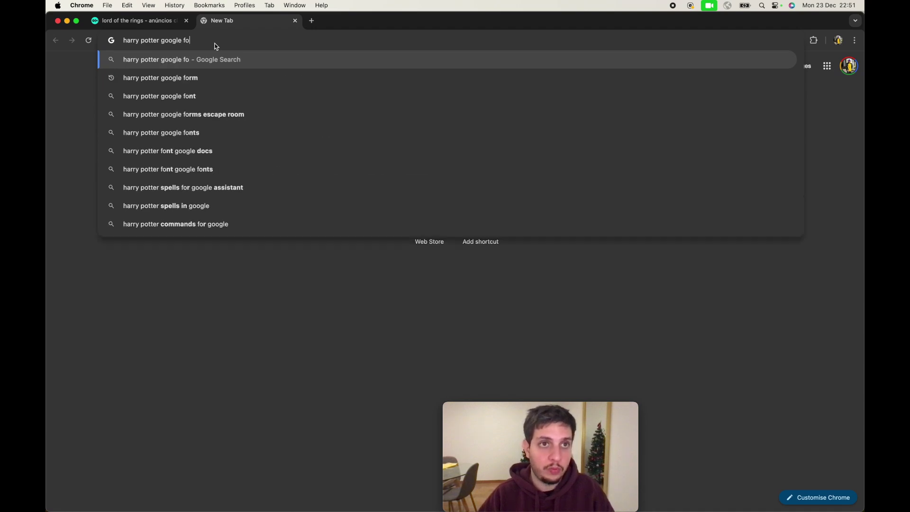
{"action": "type", "text": "rm quiz"}
{"action": "key", "text": "Return"}
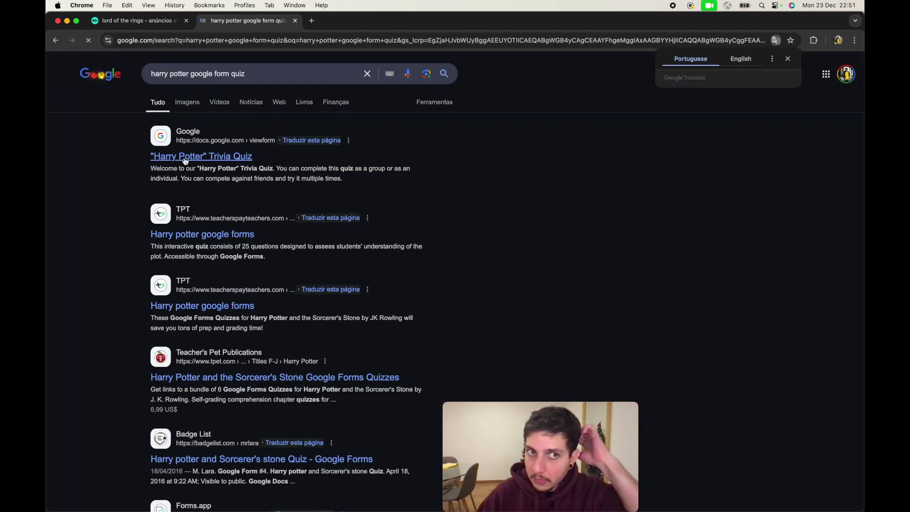
{"action": "left_click", "coordinate": [205, 129]}
Close the OLX tab and open DevTools' Network panel beside the quiz form
{"action": "left_click", "coordinate": [186, 21]}
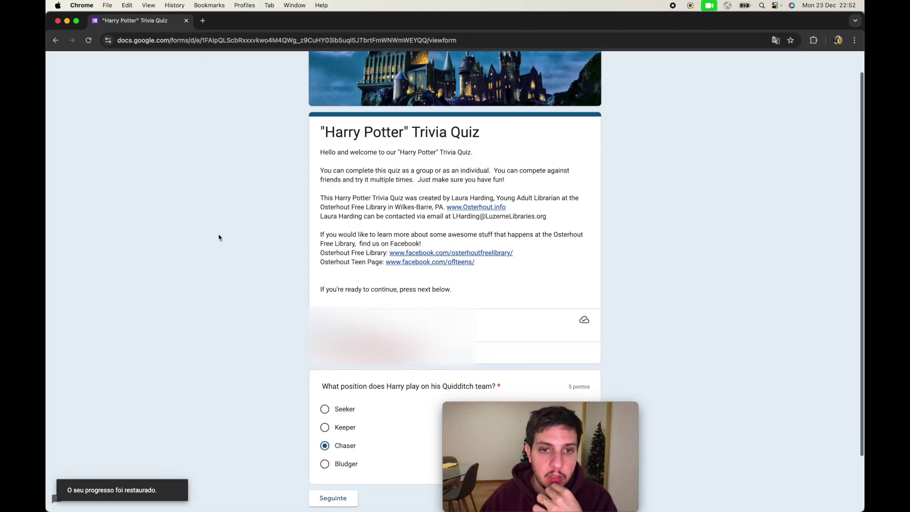
{"action": "right_click", "coordinate": [214, 219]}
{"action": "left_click", "coordinate": [243, 369]}
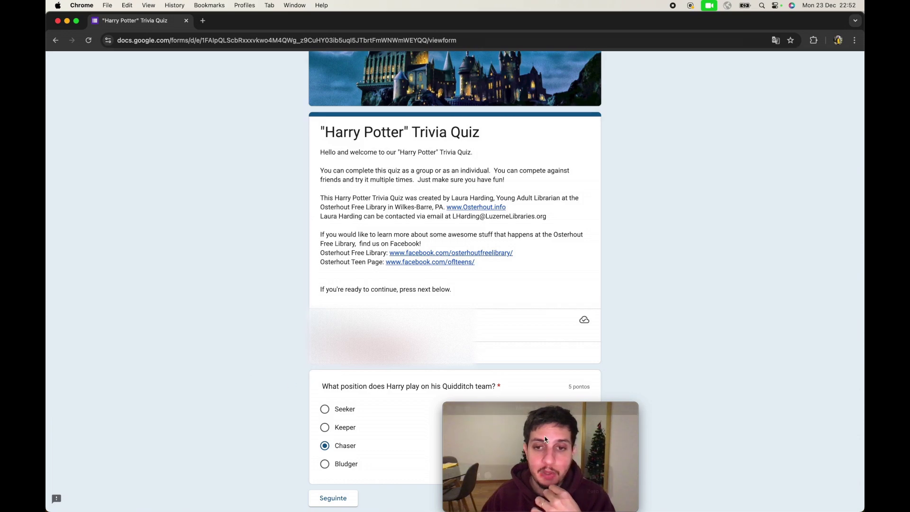
{"action": "left_click_drag", "start_coordinate": [561, 411], "coordinate": [788, 411]}
{"action": "left_click", "coordinate": [755, 62]}
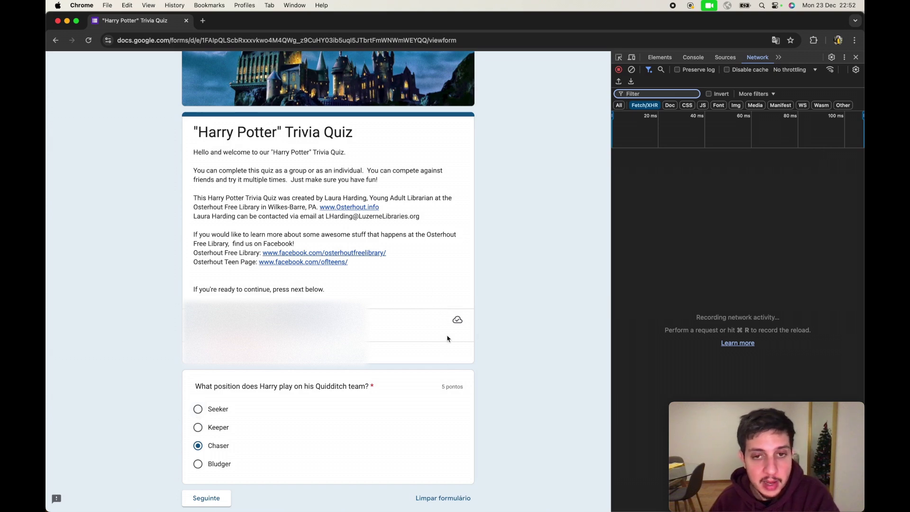
Answer Seeker to trigger a draft save, then translate the form into English
{"action": "left_click", "coordinate": [198, 408]}
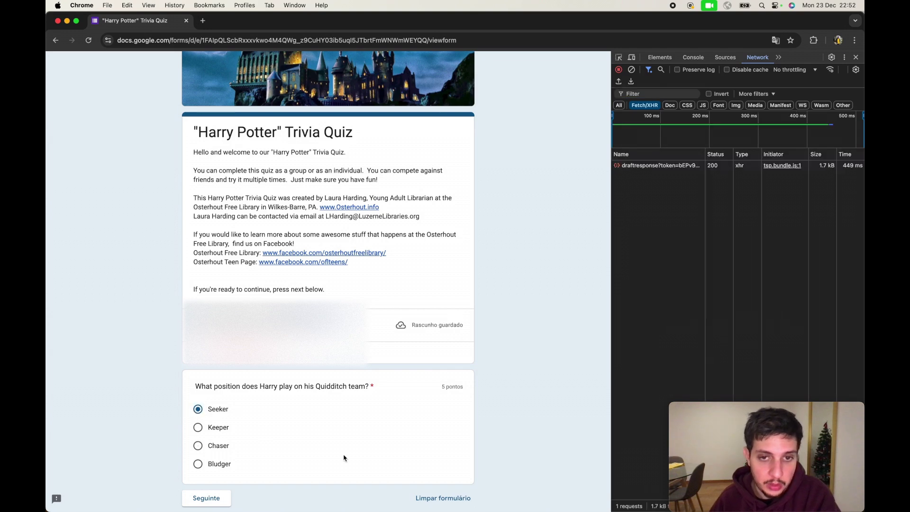
{"action": "left_click", "coordinate": [776, 41]}
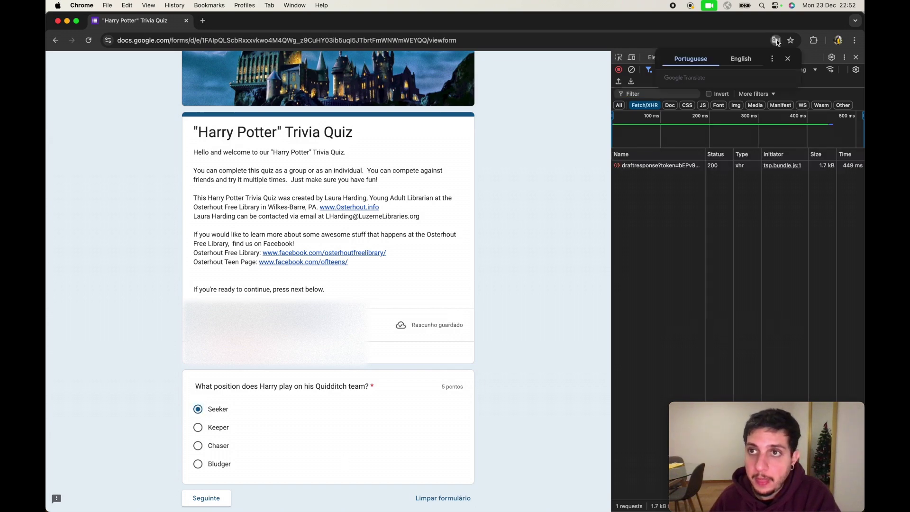
{"action": "left_click", "coordinate": [741, 58]}
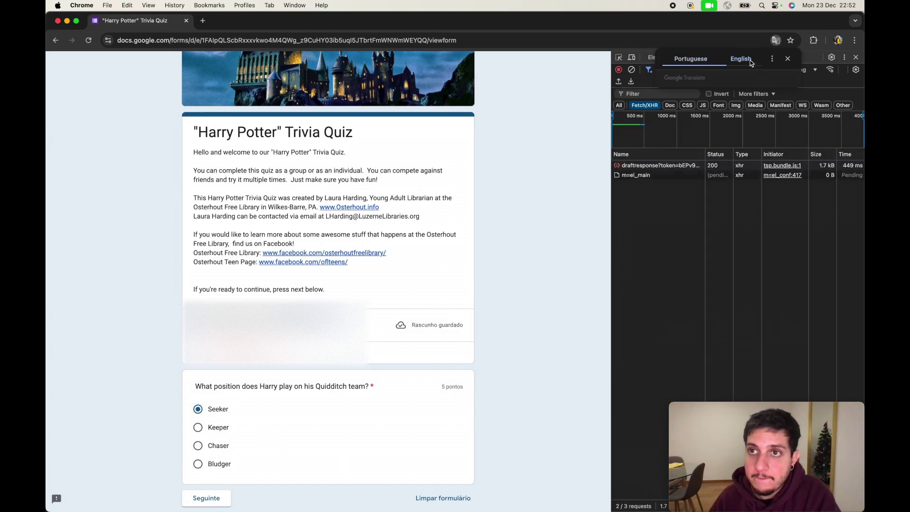
{"action": "left_click", "coordinate": [494, 315]}
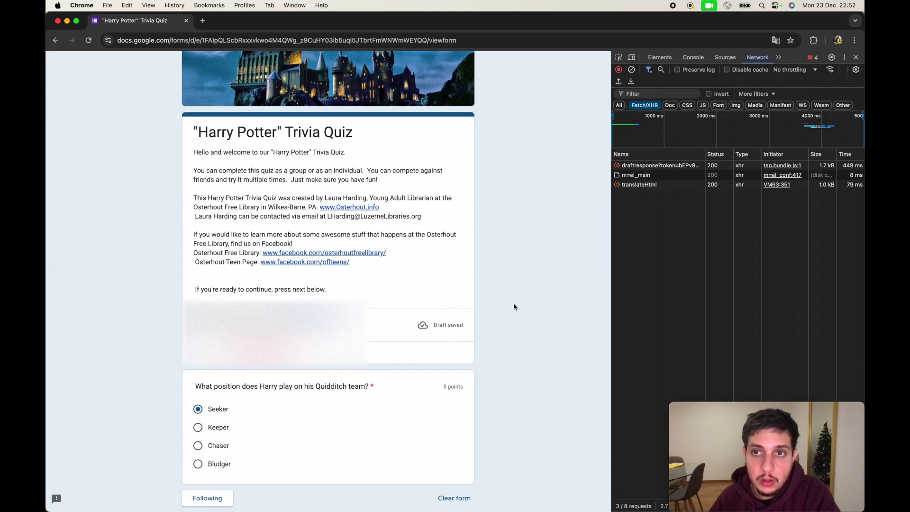
Copy the full Request URL of the draftresponse POST request from its Headers
{"action": "left_click", "coordinate": [662, 169]}
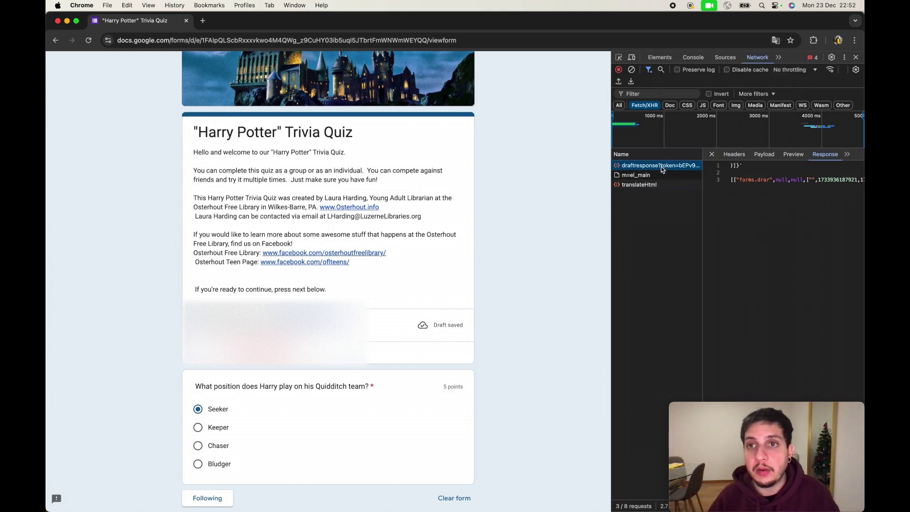
{"action": "left_click", "coordinate": [748, 157]}
{"action": "left_click", "coordinate": [717, 167]}
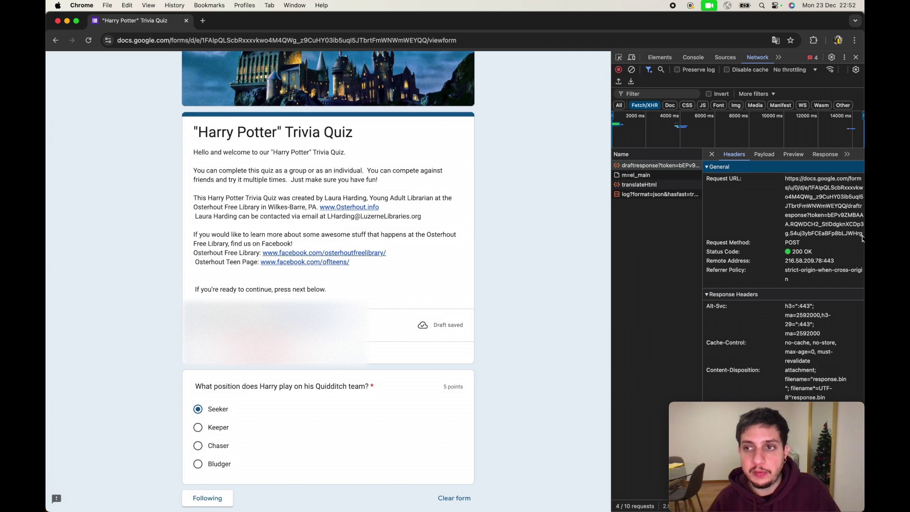
{"action": "left_click_drag", "start_coordinate": [863, 238], "coordinate": [783, 184]}
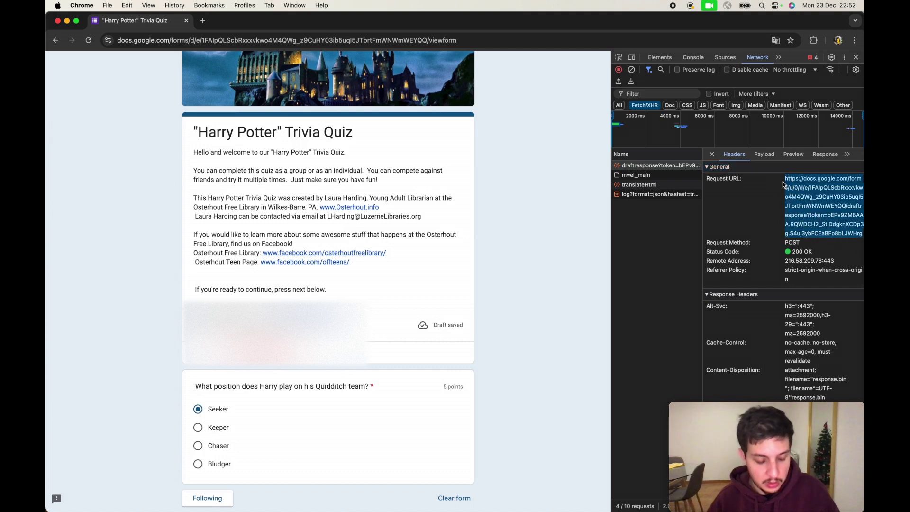
{"action": "key", "text": "super+c"}
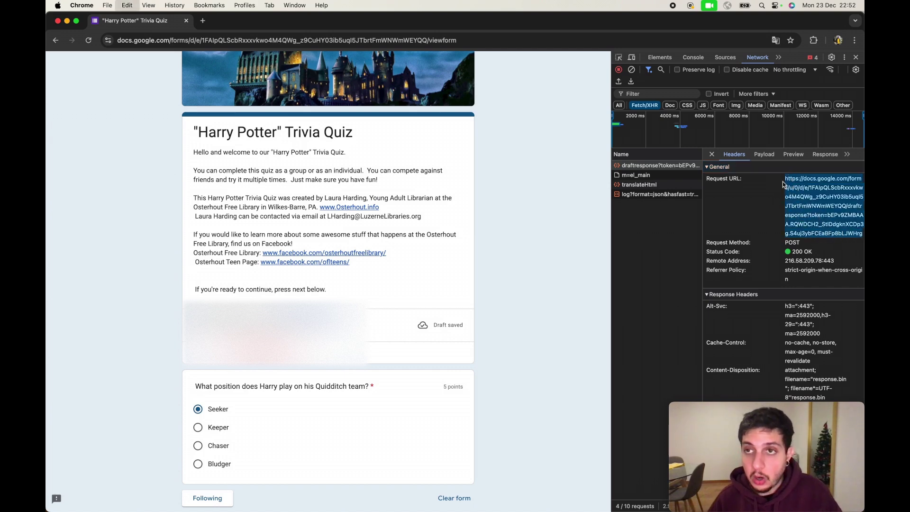
{"action": "left_click", "coordinate": [814, 41]}
Add a new tweak mock rule with the copied draftresponse URL pasted in
{"action": "left_click", "coordinate": [728, 110]}
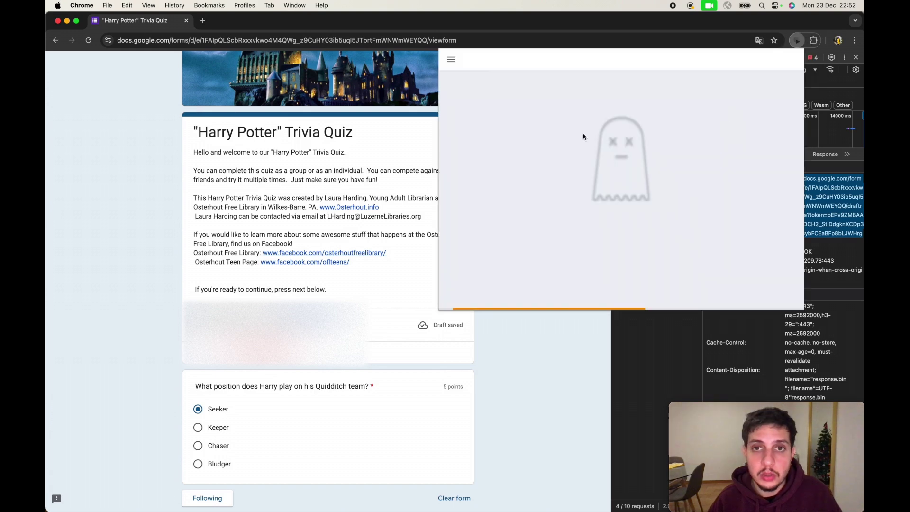
{"action": "left_click", "coordinate": [446, 125]}
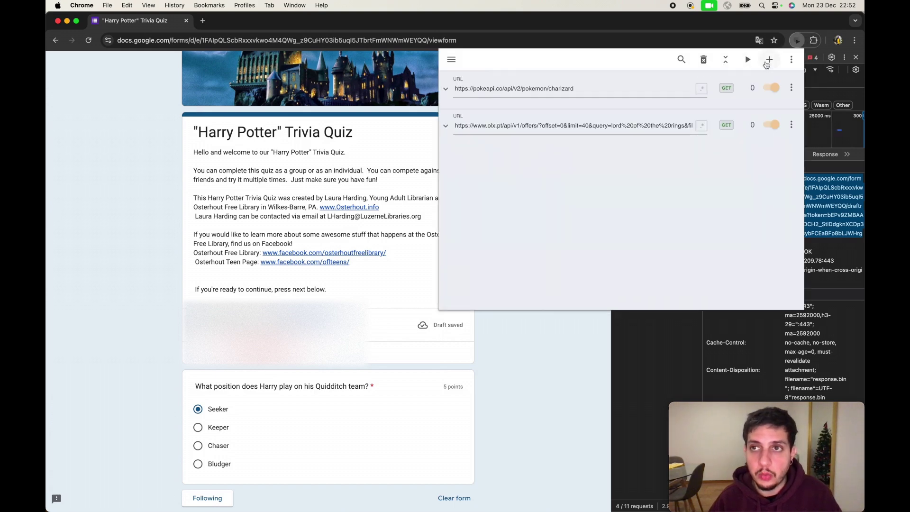
{"action": "left_click", "coordinate": [769, 59]}
{"action": "left_click", "coordinate": [481, 93]}
{"action": "key", "text": "cmd+v"}
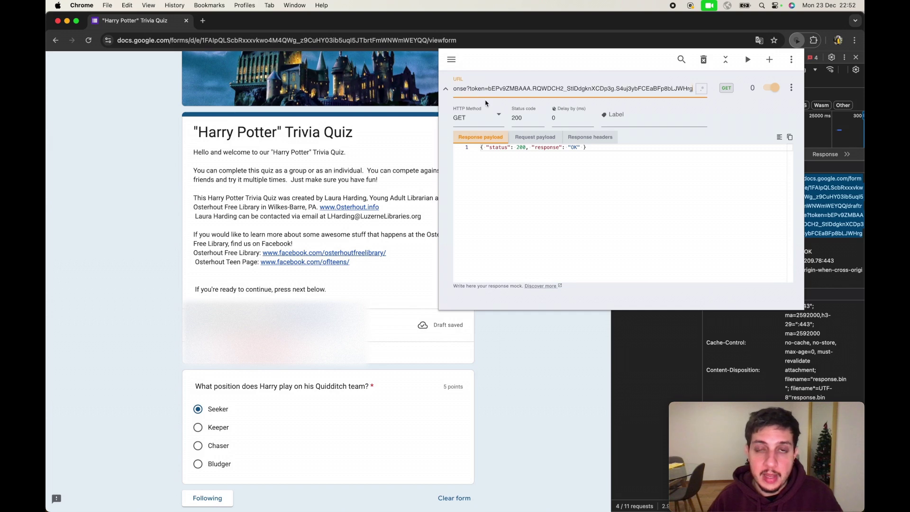
Make the rule match POST, return status 500 with an empty {} body, and start mocking
{"action": "left_click", "coordinate": [501, 121]}
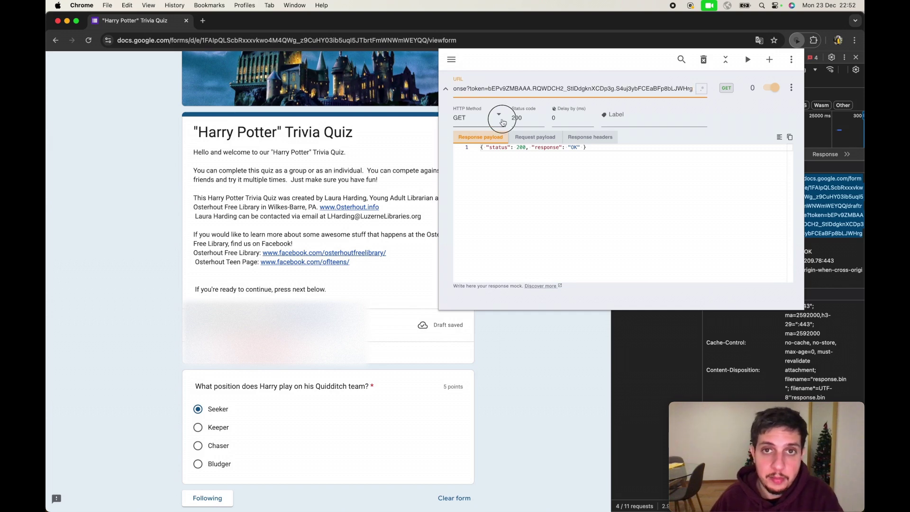
{"action": "left_click", "coordinate": [474, 166]}
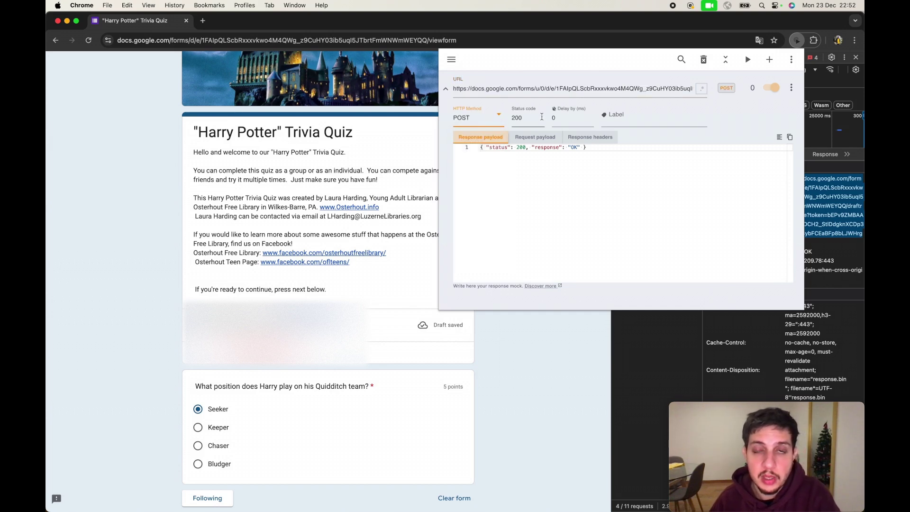
{"action": "double_click", "coordinate": [542, 116]}
{"action": "type", "text": "5"}
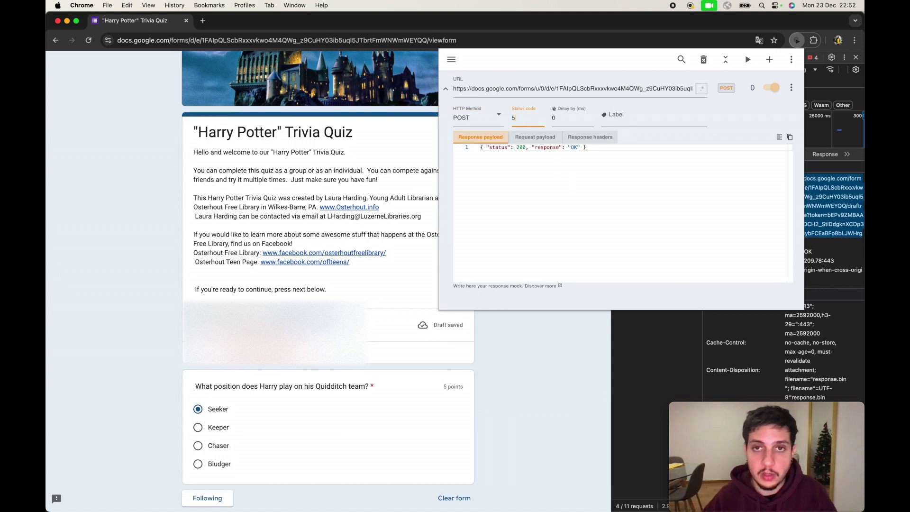
{"action": "type", "text": "00"}
{"action": "left_click_drag", "start_coordinate": [585, 149], "coordinate": [485, 148]}
{"action": "key", "text": "BackSpace"}
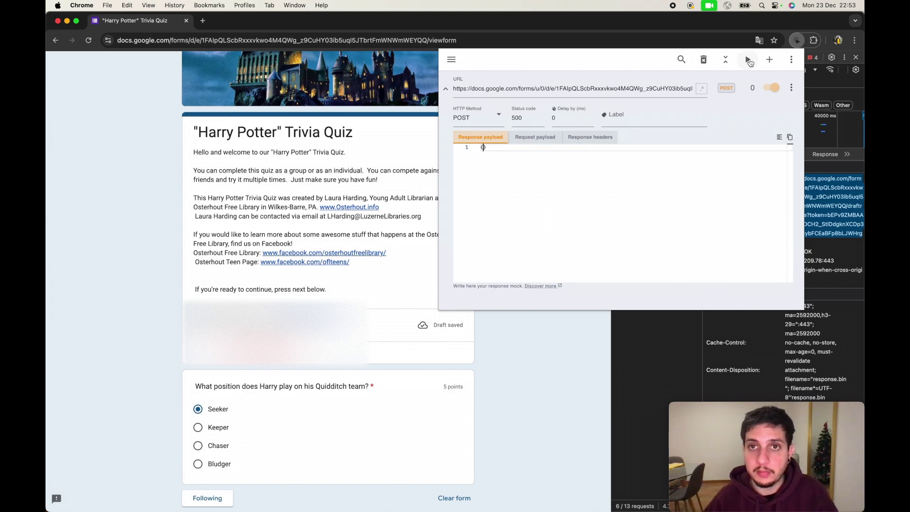
{"action": "left_click", "coordinate": [749, 61]}
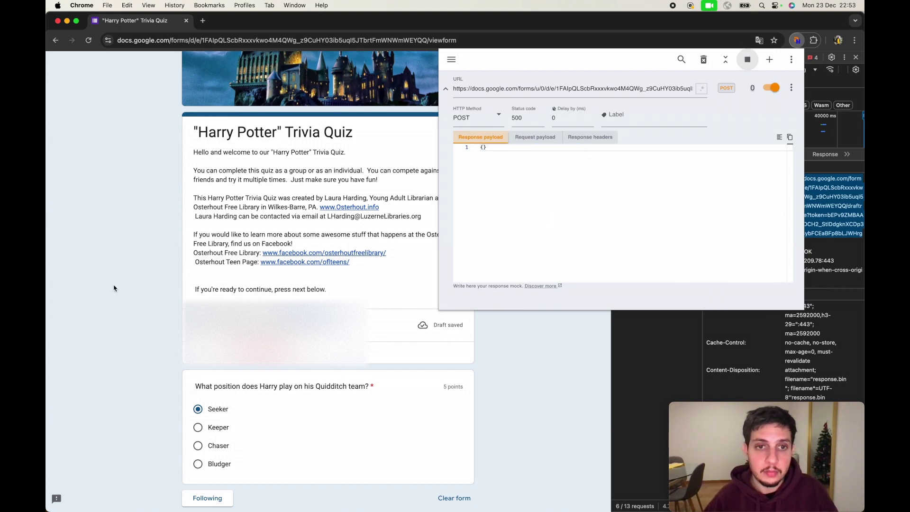
{"action": "left_click", "coordinate": [120, 306]}
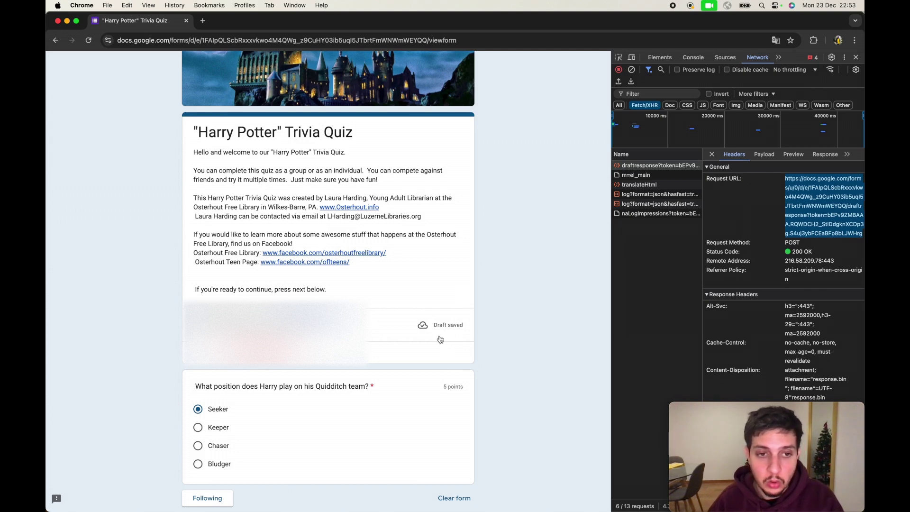
Change the Quidditch answer to Chaser and check the tweak panel
{"action": "left_click", "coordinate": [198, 446]}
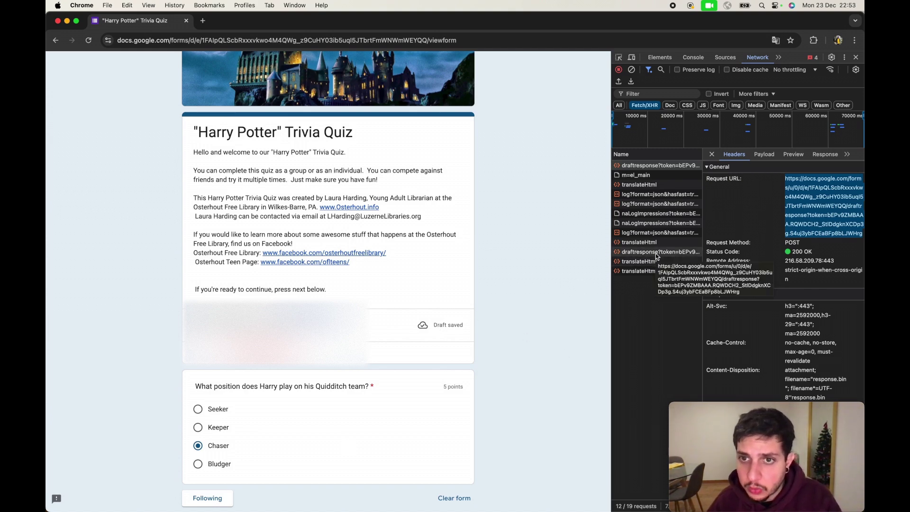
{"action": "left_click", "coordinate": [814, 40]}
{"action": "left_click", "coordinate": [720, 112]}
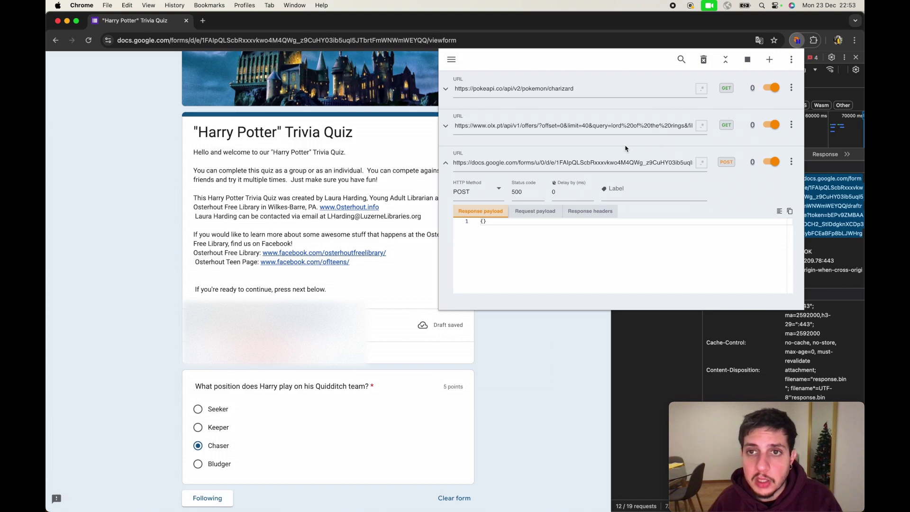
{"action": "left_click", "coordinate": [549, 353]}
Select the Request URL of the newest draftresponse request in the Network panel
{"action": "left_click", "coordinate": [667, 252]}
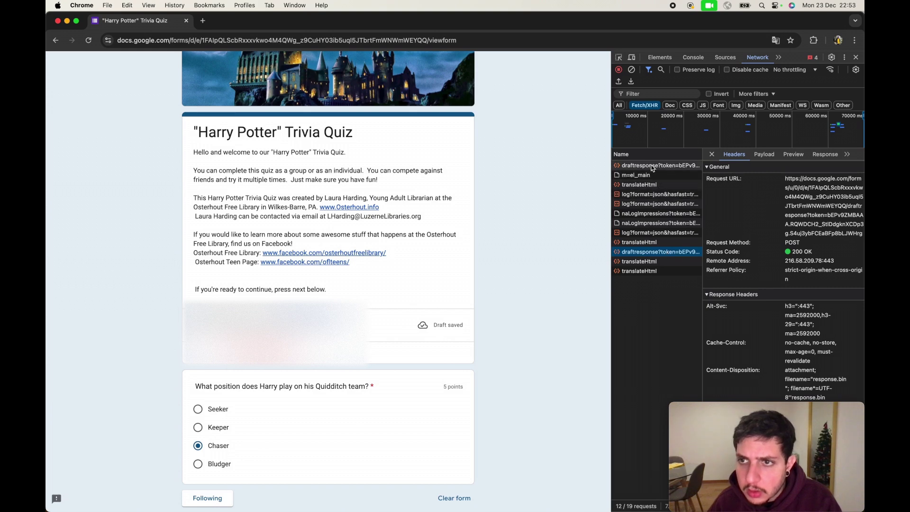
{"action": "left_click", "coordinate": [653, 166]}
{"action": "left_click", "coordinate": [655, 252]}
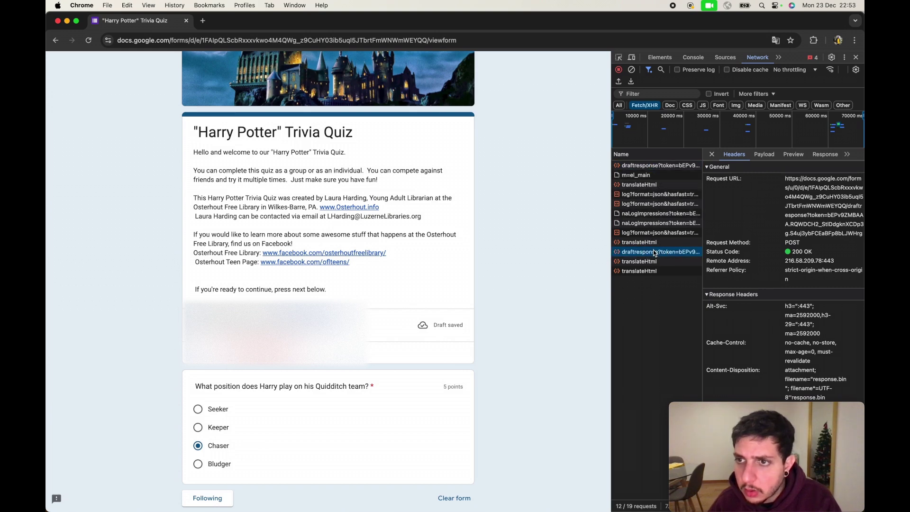
{"action": "left_click_drag", "start_coordinate": [862, 237], "coordinate": [780, 186]}
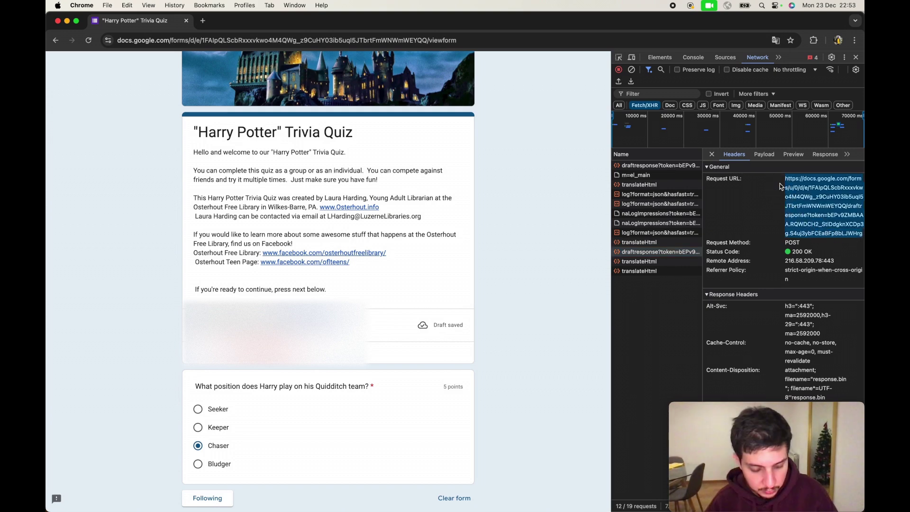
{"action": "left_click", "coordinate": [813, 40]}
Replace the POST rule's URL with the newest draftresponse request URL
{"action": "left_click", "coordinate": [736, 110]}
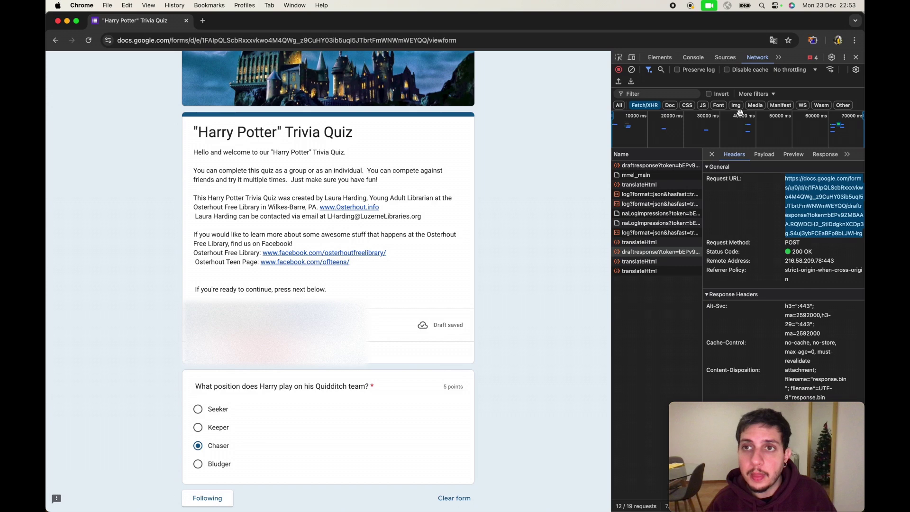
{"action": "key", "text": "super+a"}
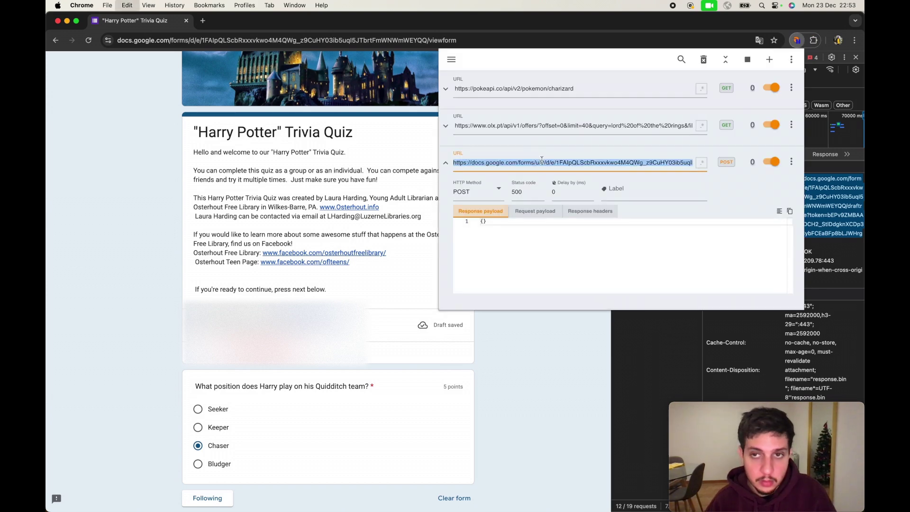
{"action": "key", "text": "super+v"}
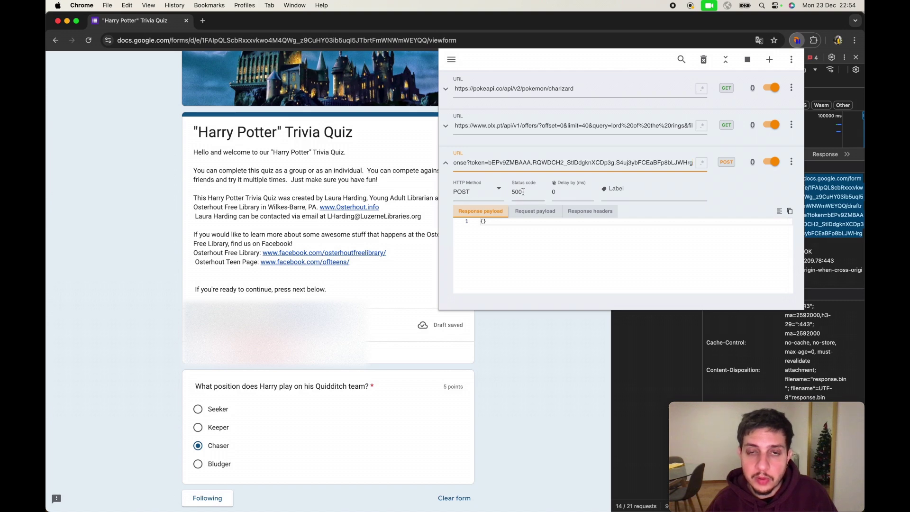
{"action": "left_click", "coordinate": [538, 344]}
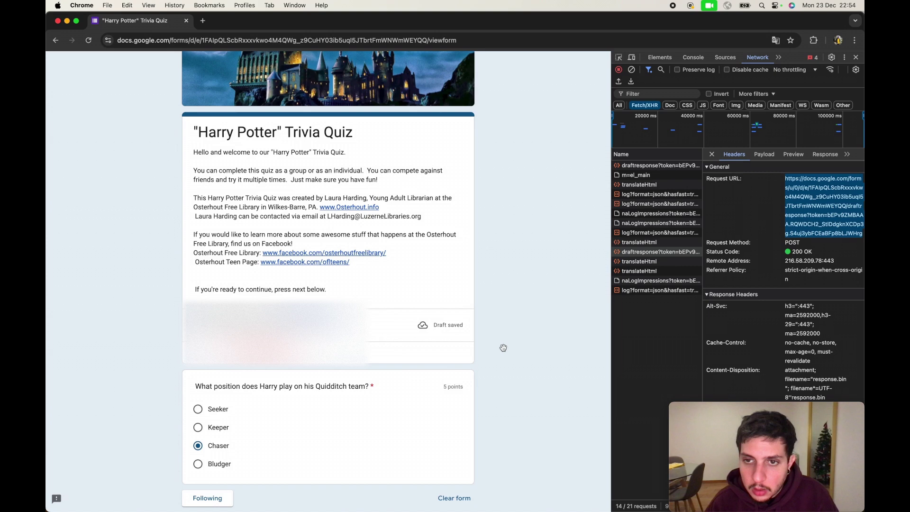
Answer Keeper, check the rule's hit count in tweak, then answer Bludger so 'Unable to save draft' appears
{"action": "left_click", "coordinate": [198, 429]}
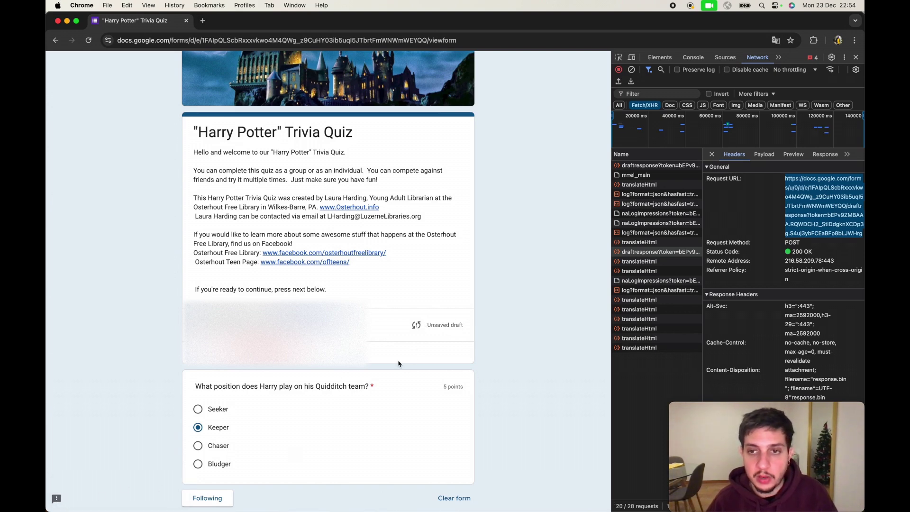
{"action": "left_click", "coordinate": [814, 39]}
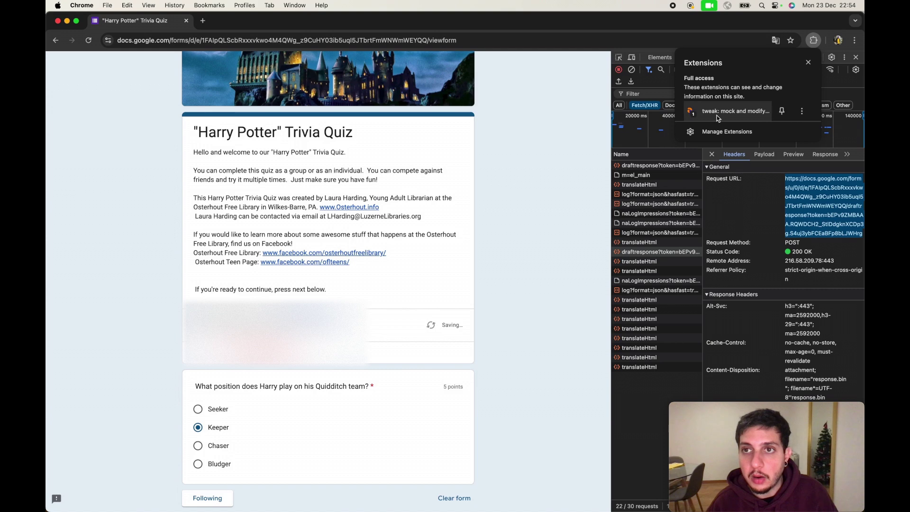
{"action": "left_click", "coordinate": [717, 114]}
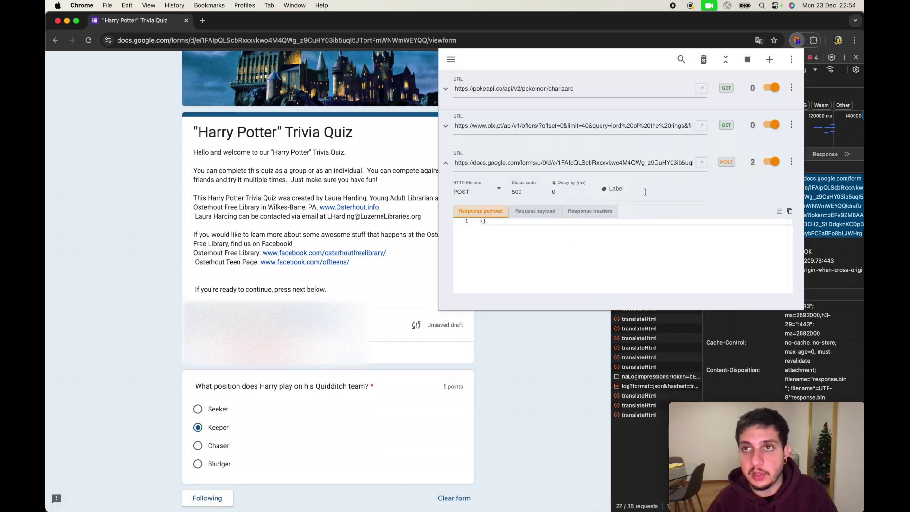
{"action": "left_click", "coordinate": [542, 371]}
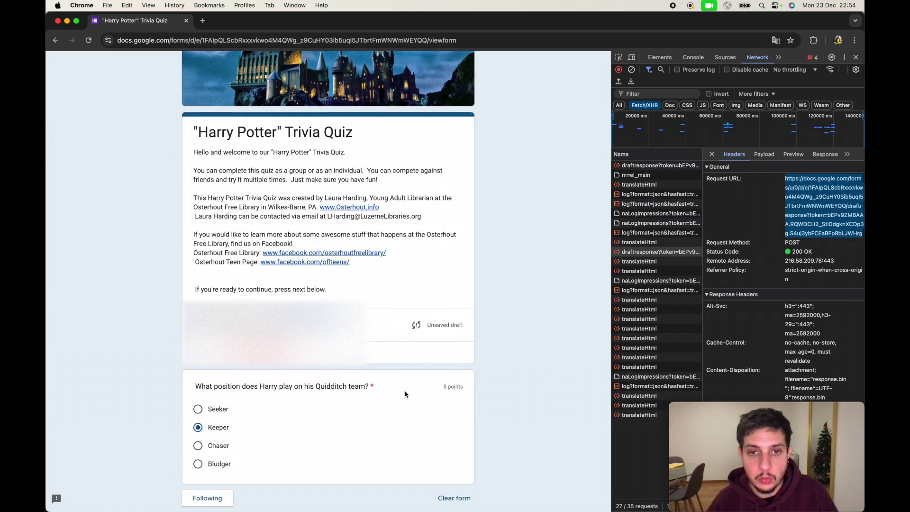
{"action": "left_click", "coordinate": [198, 464]}
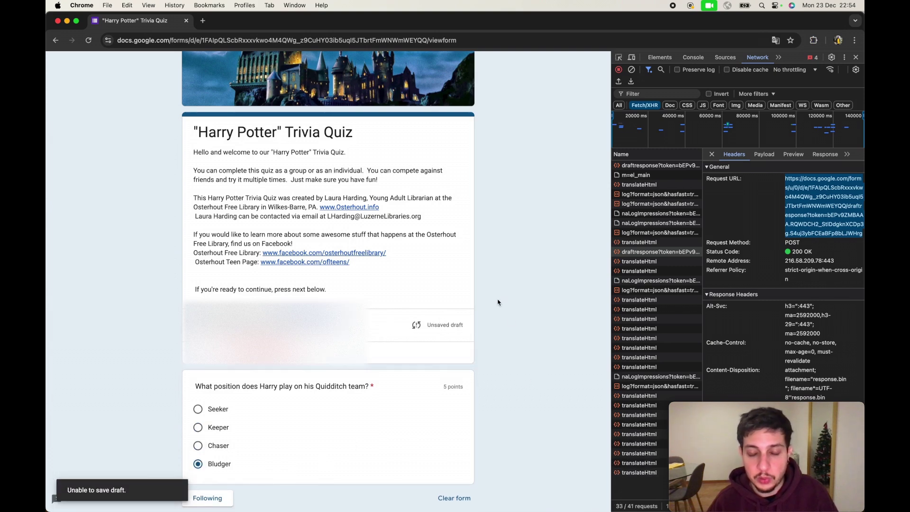